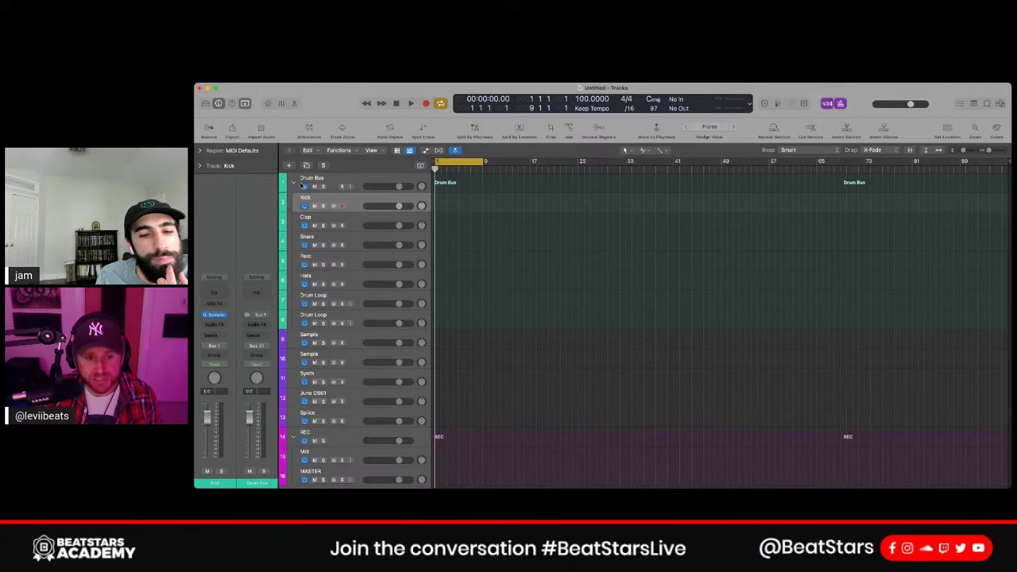
Step: Show the template's mixer and examine its channel strips, output routing and the effects on the LB LEVEL channel
{"action": "key", "text": "x"}
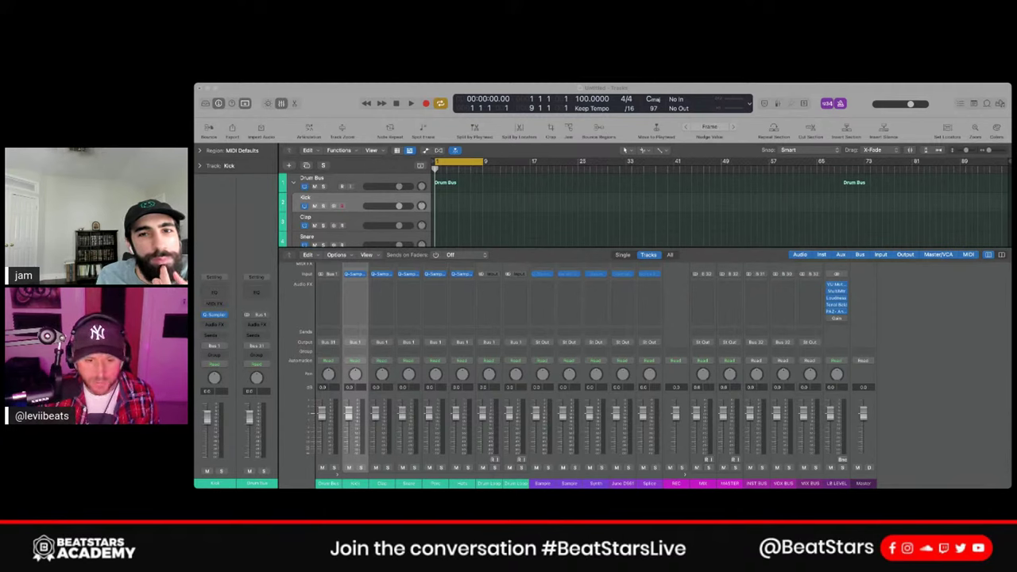
{"action": "left_click", "coordinate": [390, 448]}
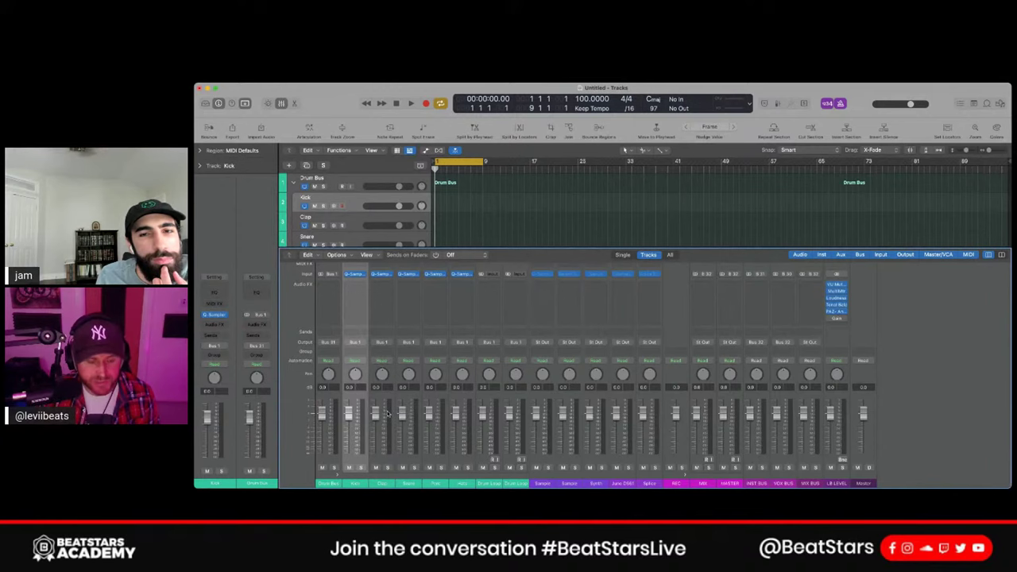
{"action": "scroll", "coordinate": [388, 429], "scroll_direction": "down", "scroll_amount": 1}
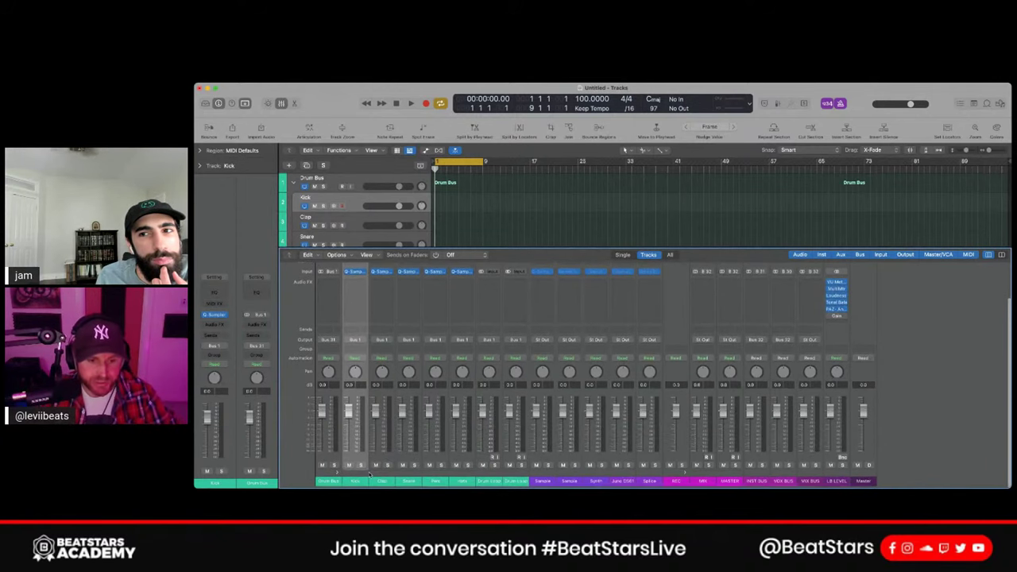
{"action": "scroll", "coordinate": [369, 474], "scroll_direction": "up", "scroll_amount": 1}
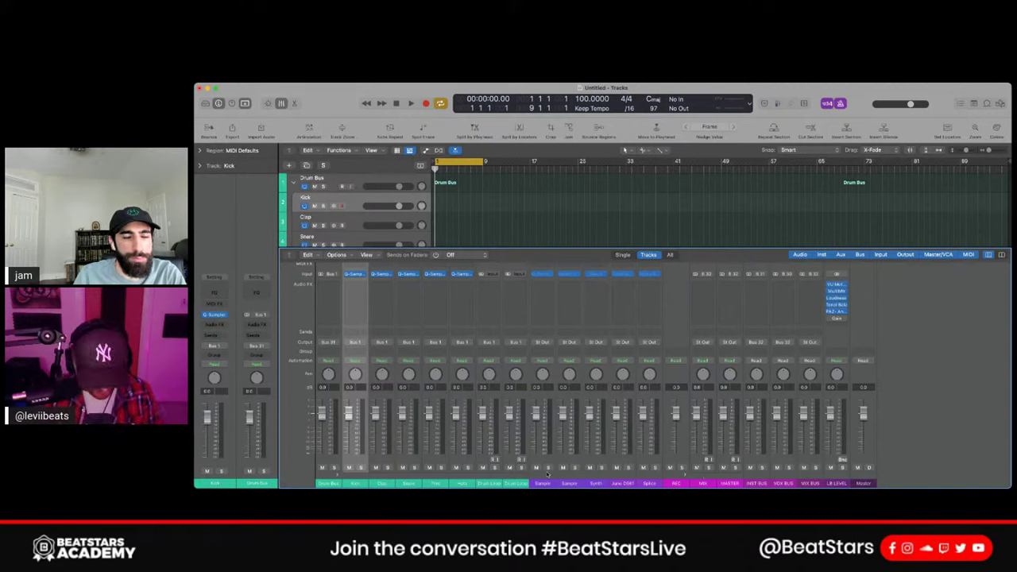
{"action": "key", "text": "x"}
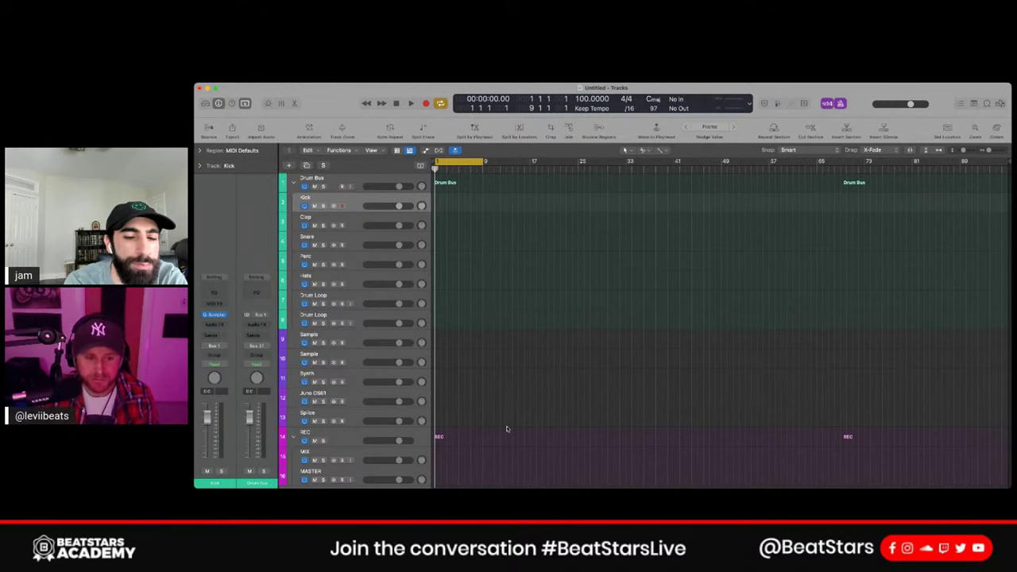
{"action": "key", "text": "x"}
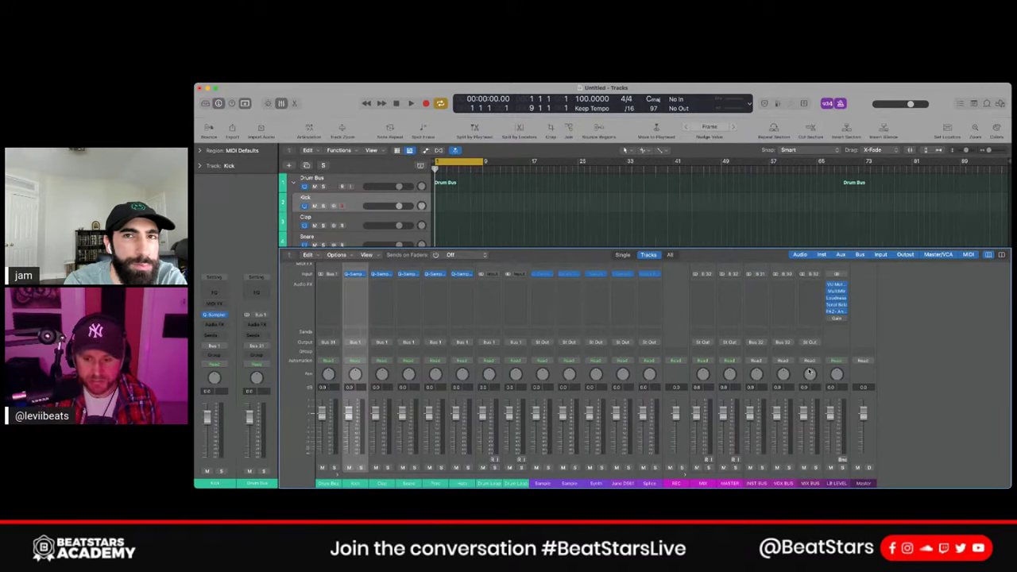
{"action": "scroll", "coordinate": [809, 371], "scroll_direction": "up", "scroll_amount": 2}
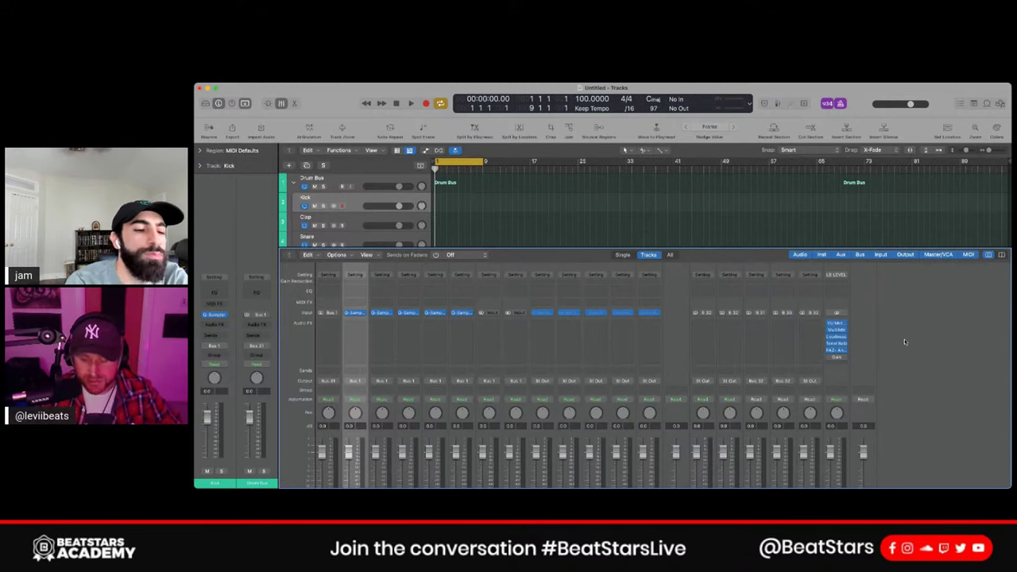
{"action": "scroll", "coordinate": [904, 342], "scroll_direction": "down", "scroll_amount": 3}
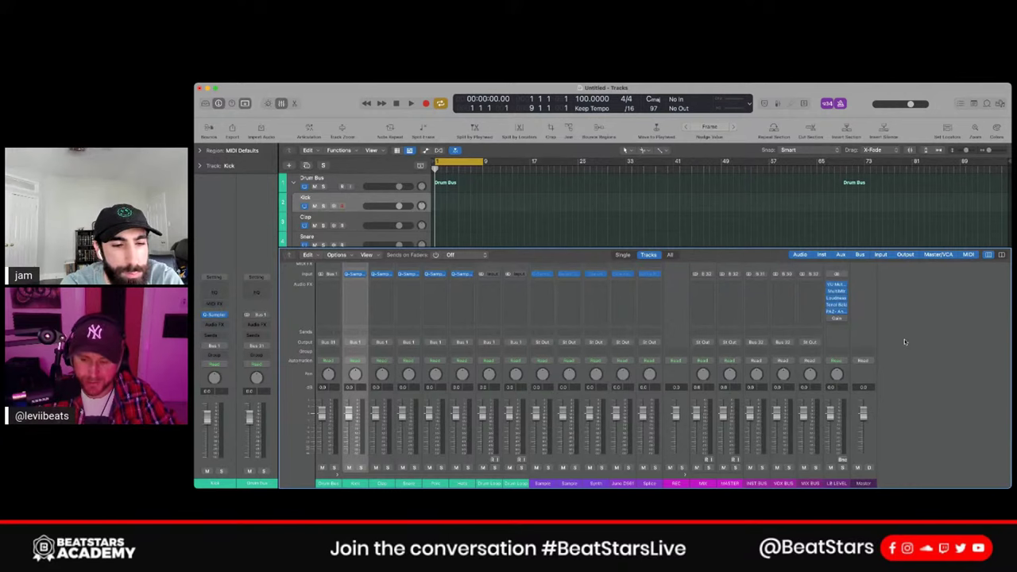
{"action": "scroll", "coordinate": [904, 341], "scroll_direction": "up", "scroll_amount": 3}
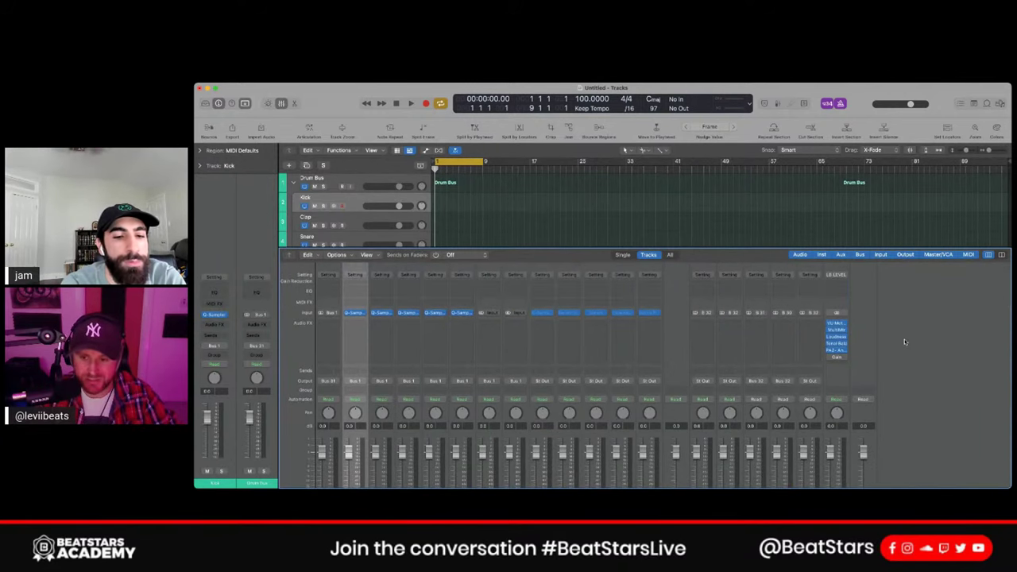
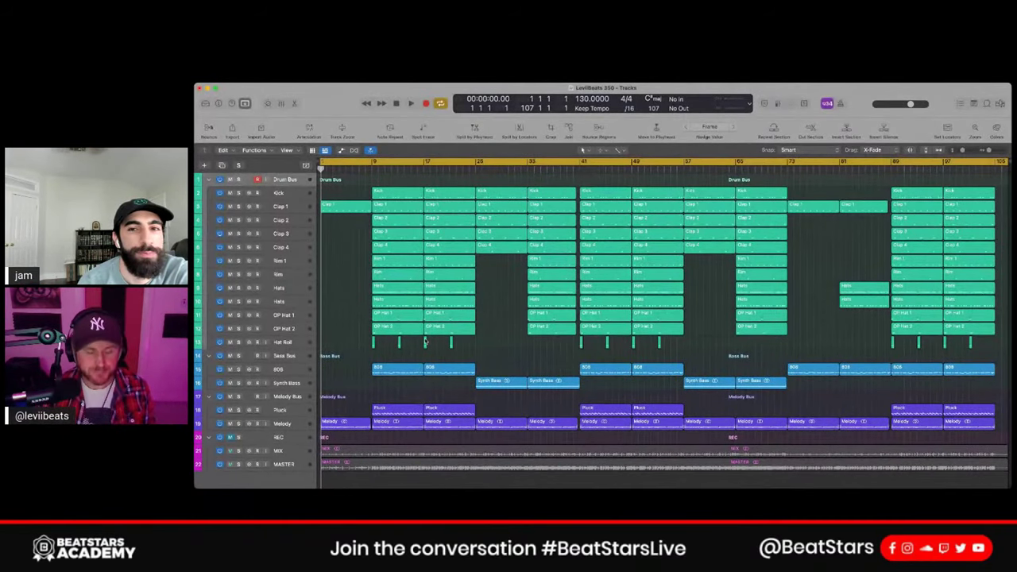
Step: Look over the finished beat's drum, bass, melody and REC tracks, and inspect their inserts and levels in the mixer
{"action": "scroll", "coordinate": [425, 342], "scroll_direction": "down", "scroll_amount": 3}
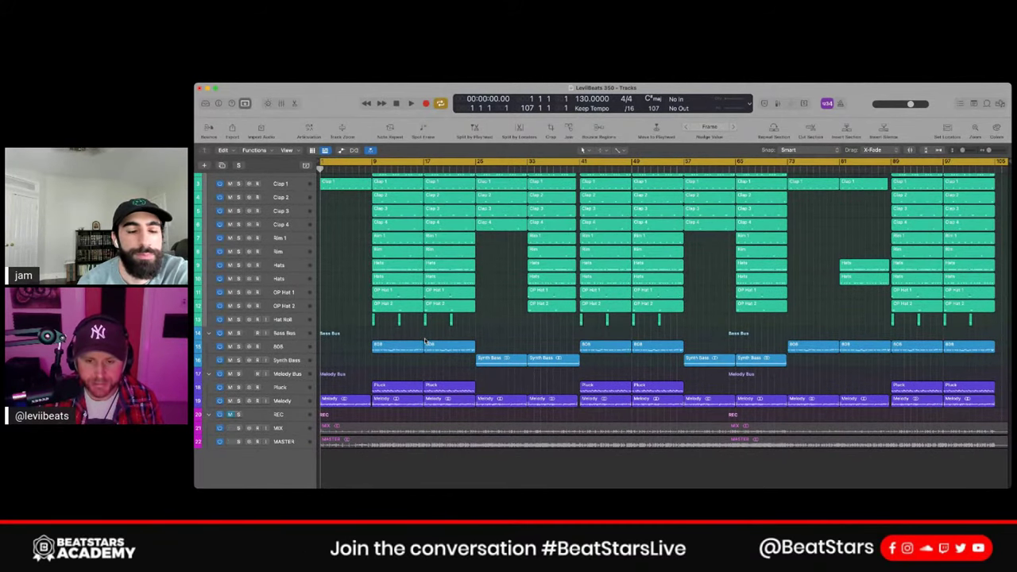
{"action": "scroll", "coordinate": [425, 341], "scroll_direction": "up", "scroll_amount": 2}
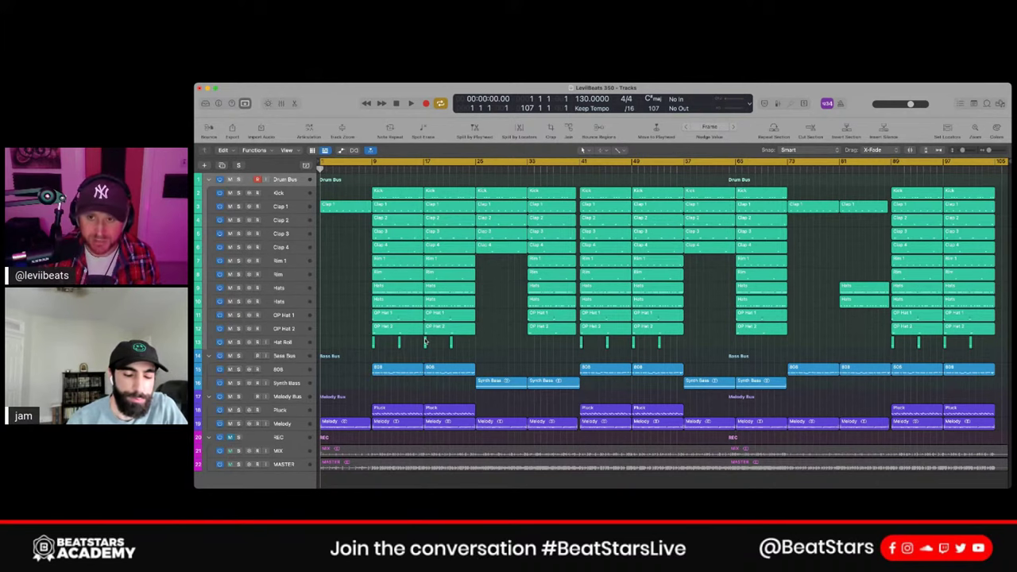
{"action": "scroll", "coordinate": [425, 342], "scroll_direction": "down", "scroll_amount": 1}
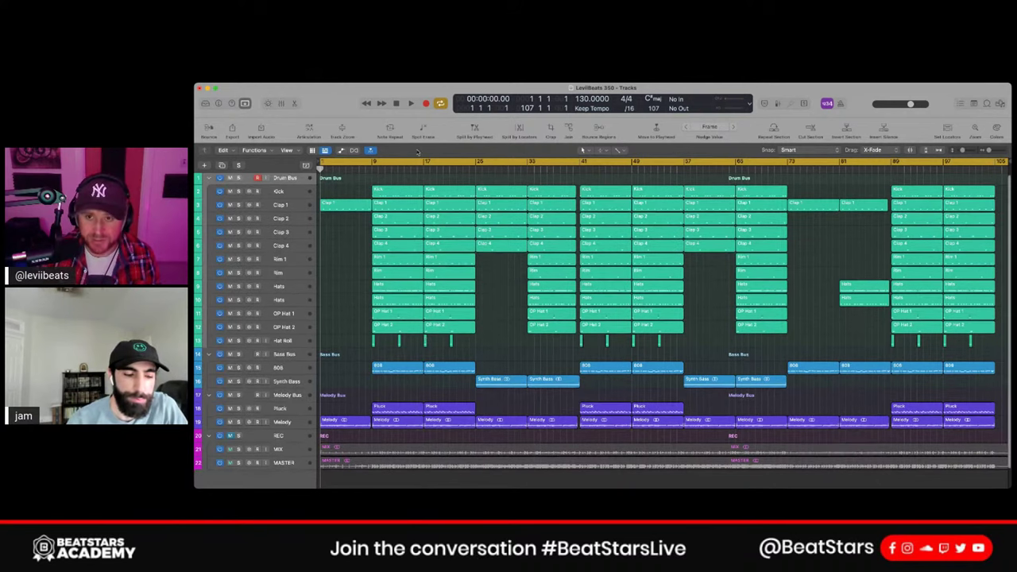
{"action": "left_click", "coordinate": [777, 104]}
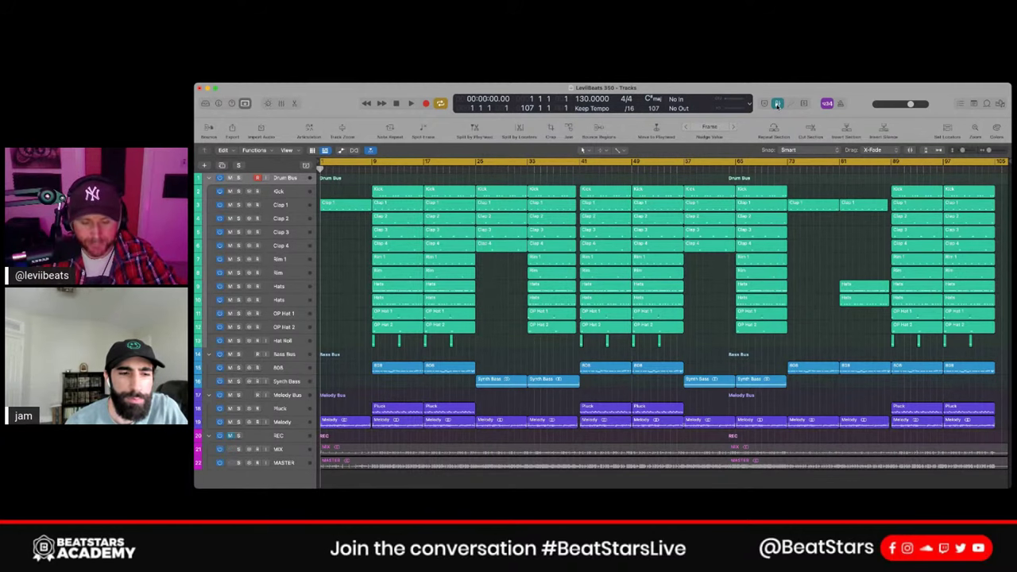
{"action": "key", "text": "x"}
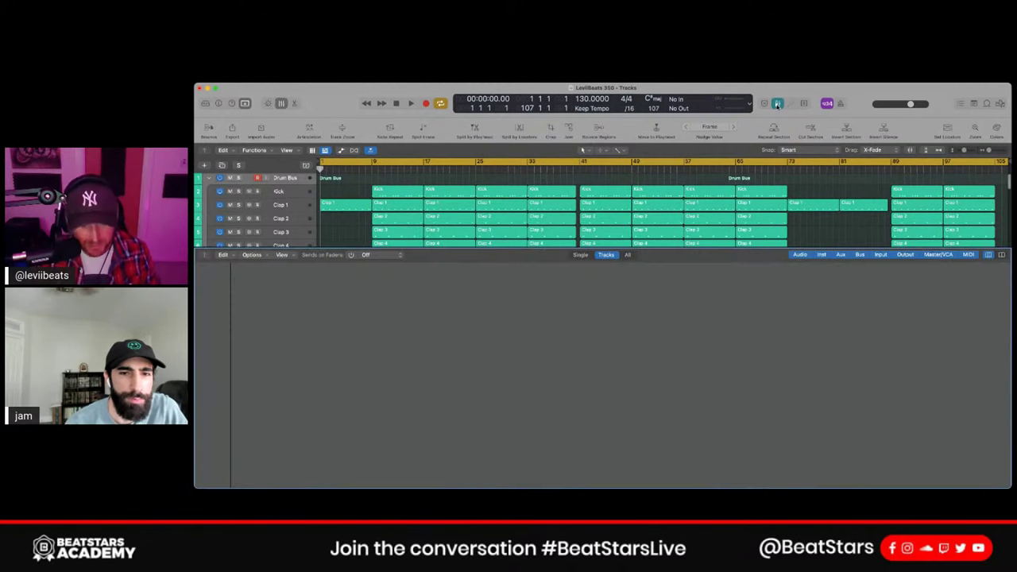
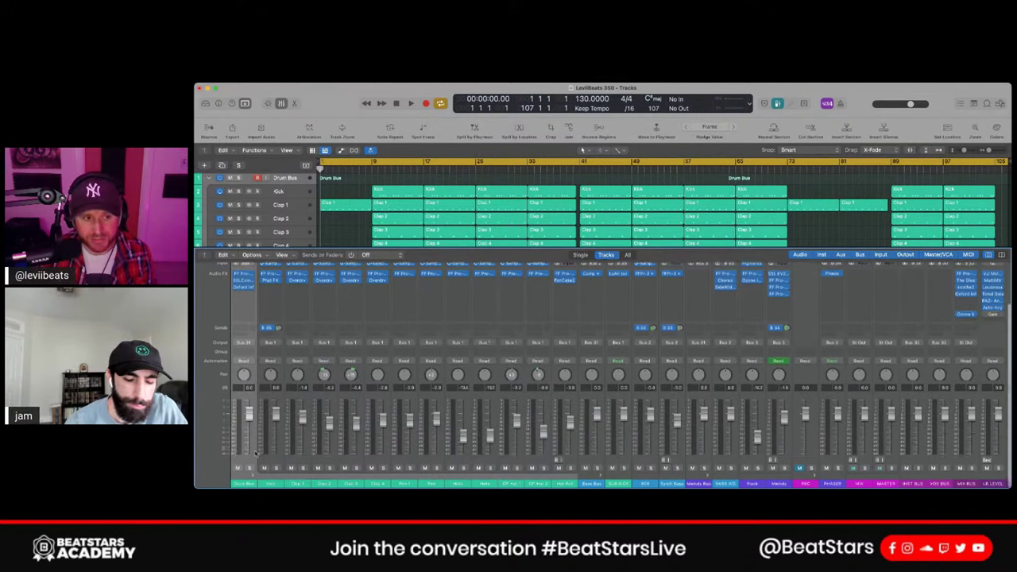
{"action": "scroll", "coordinate": [246, 453], "scroll_direction": "up", "scroll_amount": 3}
{"action": "scroll", "coordinate": [254, 453], "scroll_direction": "down", "scroll_amount": 2}
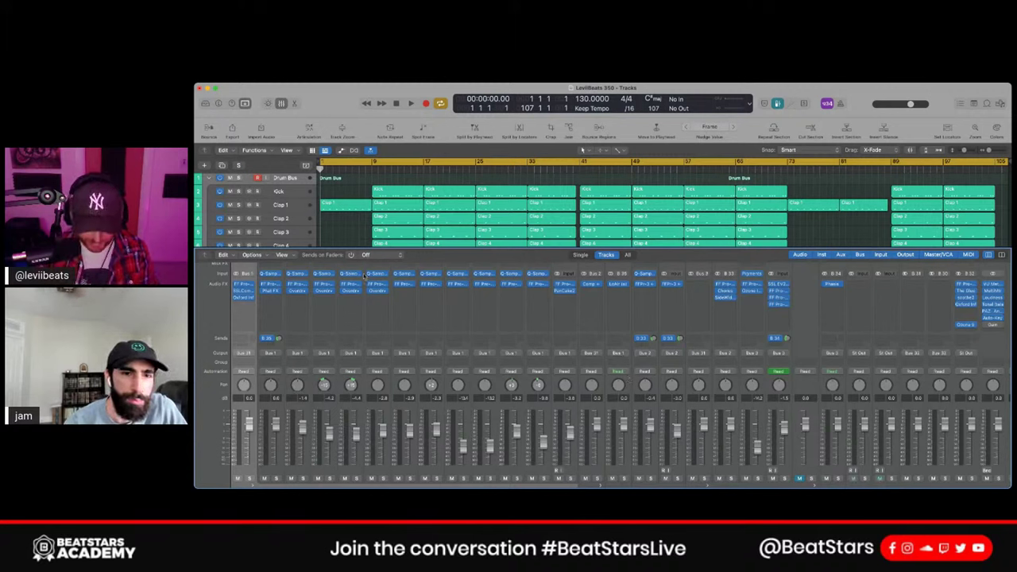
{"action": "key", "text": "x"}
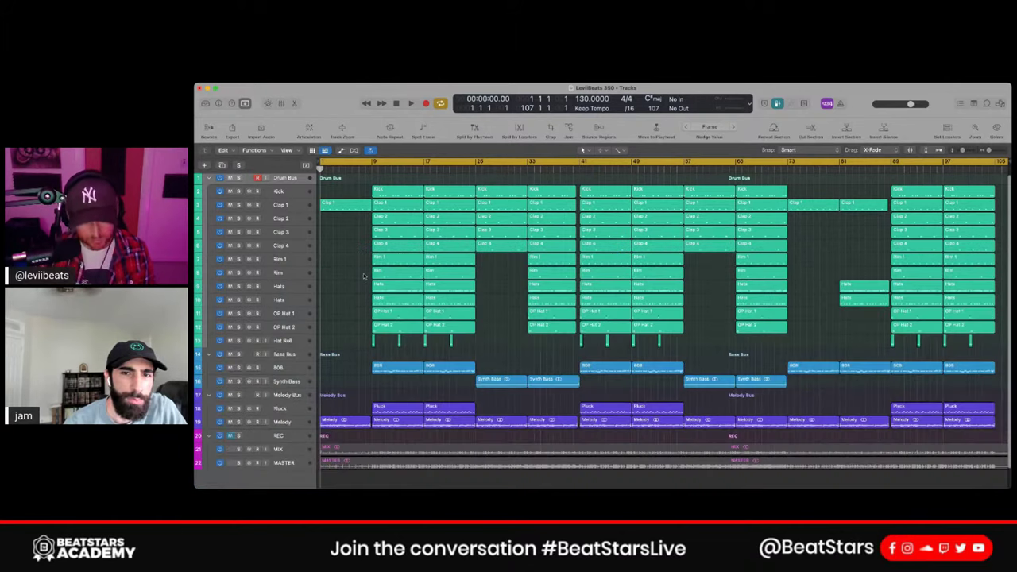
Step: Inspect the region parameters of the Melody track's regions, including their gain
{"action": "key", "text": "i"}
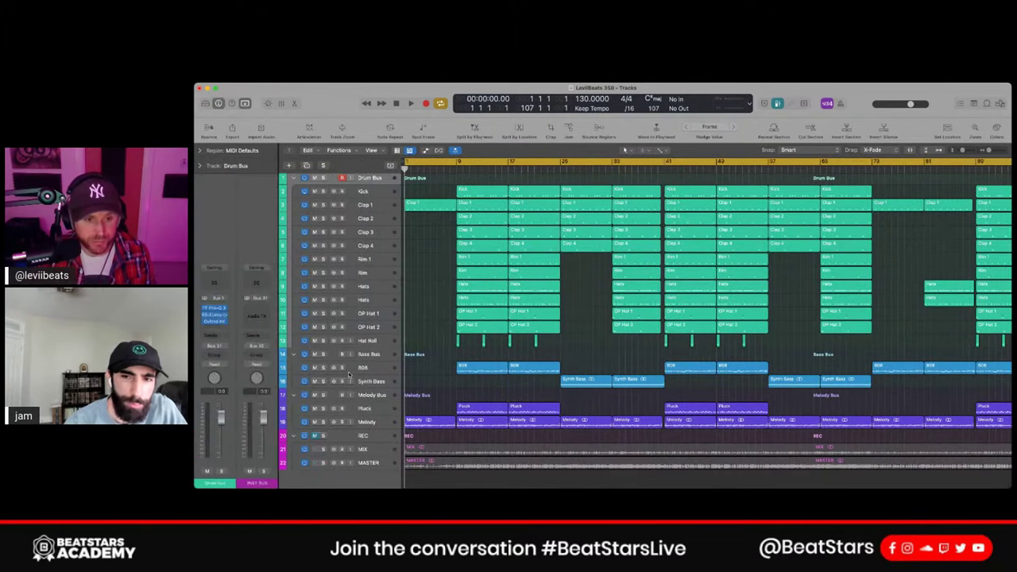
{"action": "left_click", "coordinate": [362, 369]}
{"action": "left_click", "coordinate": [367, 422]}
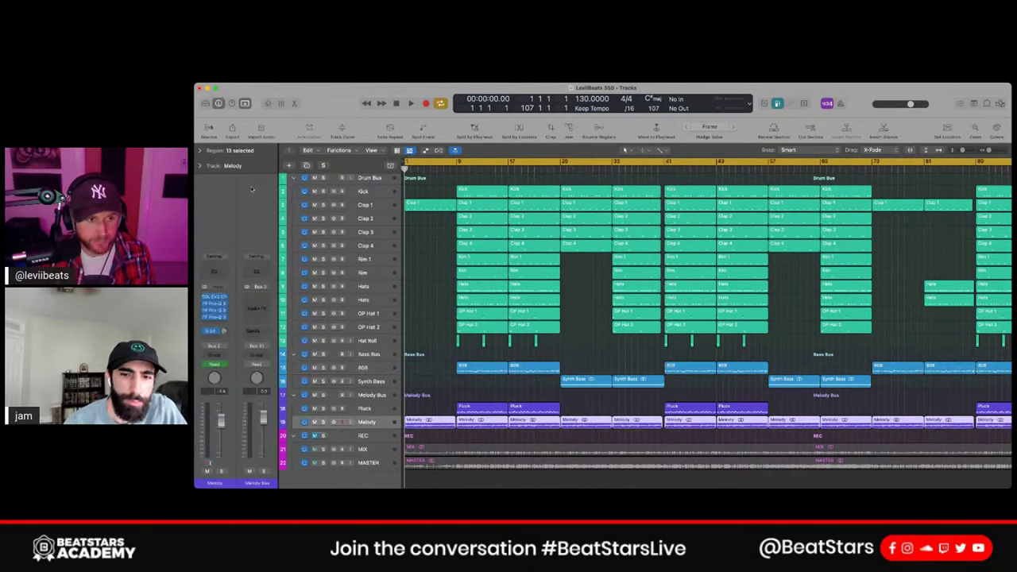
{"action": "left_click", "coordinate": [200, 150]}
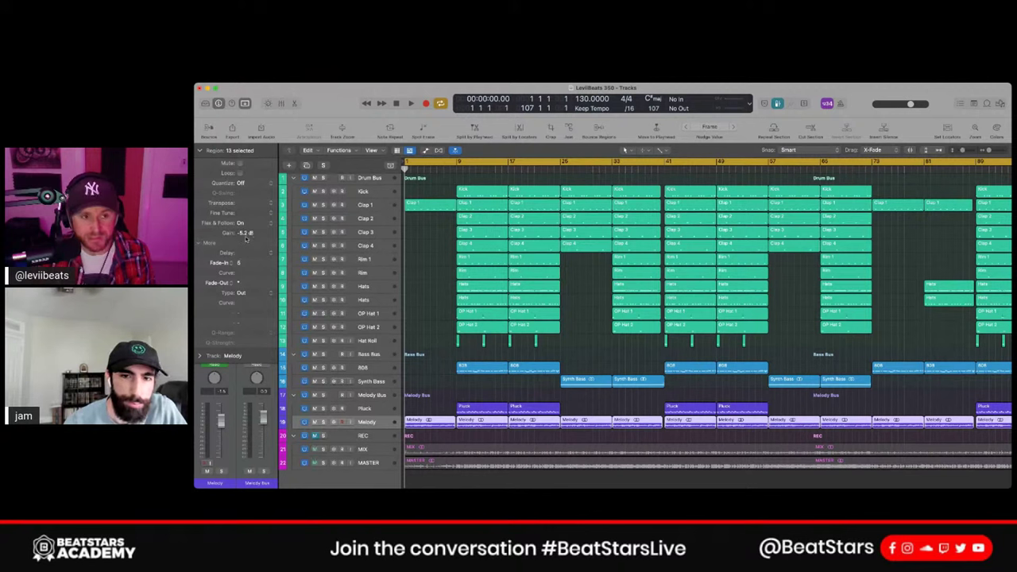
{"action": "left_click", "coordinate": [200, 151]}
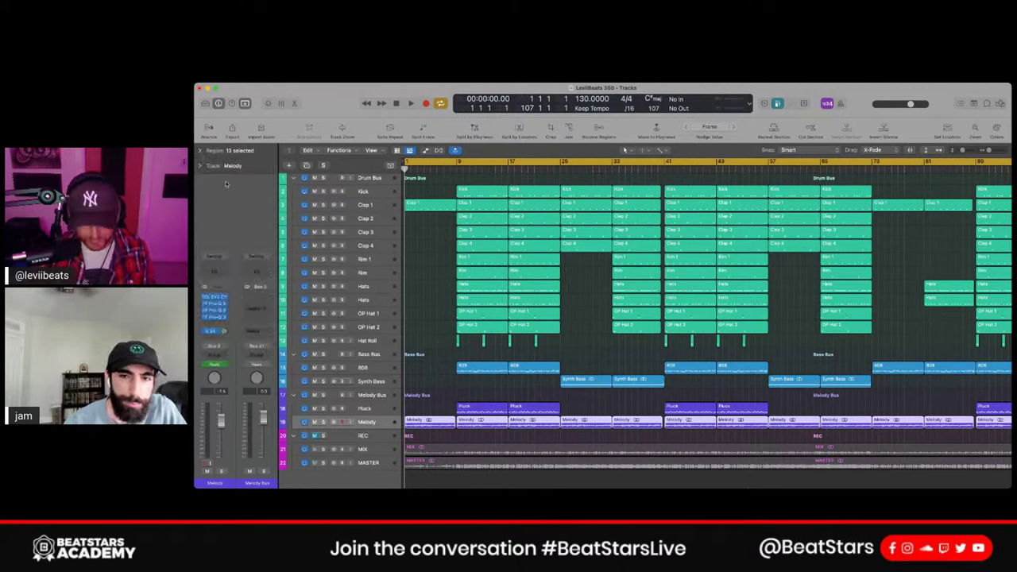
{"action": "key", "text": "i"}
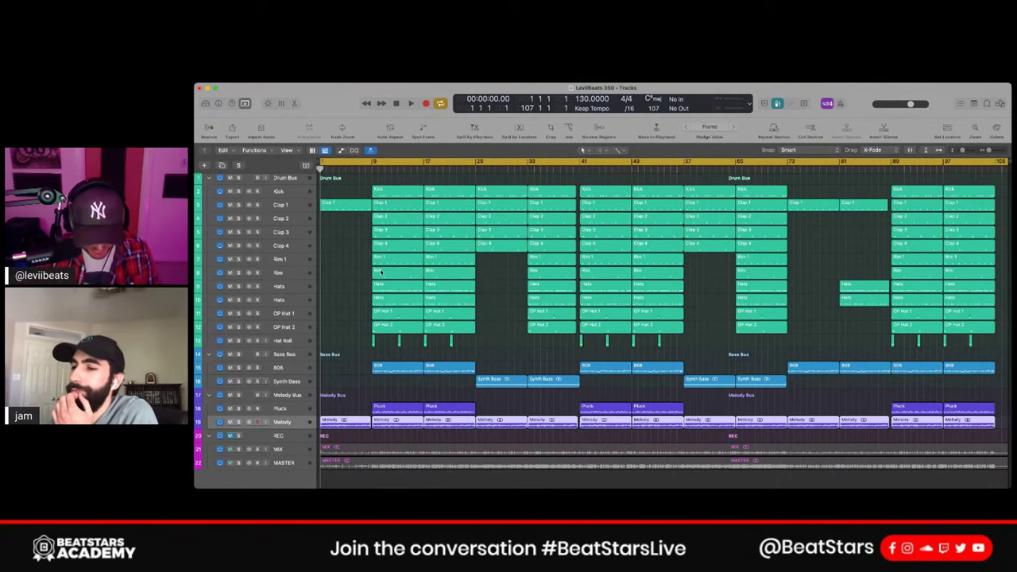
Step: Show the mixer and go through the drum channel strips one by one, from Kick through the claps, rims and hats to Hat Roll
{"action": "key", "text": "x"}
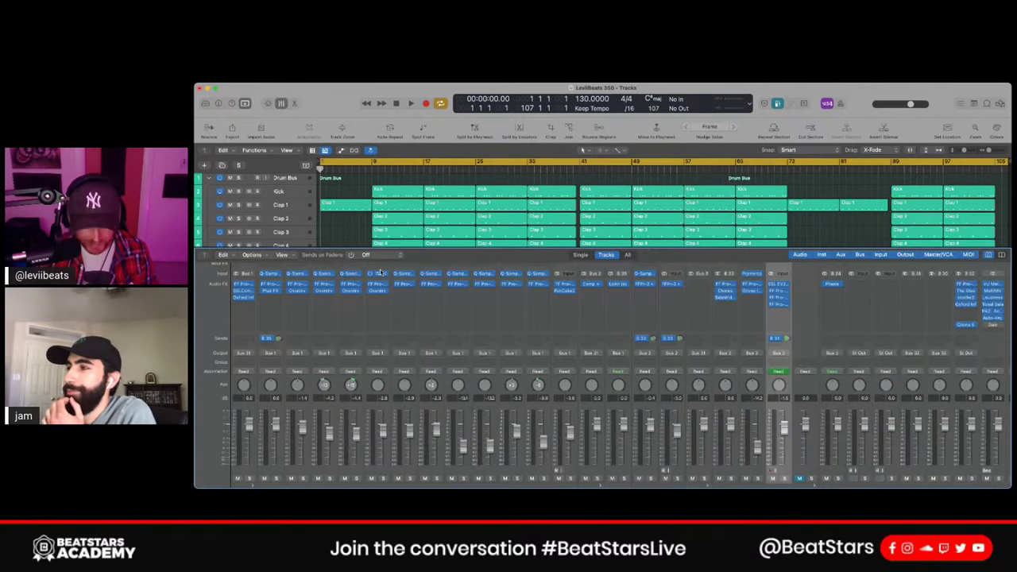
{"action": "key", "text": "x"}
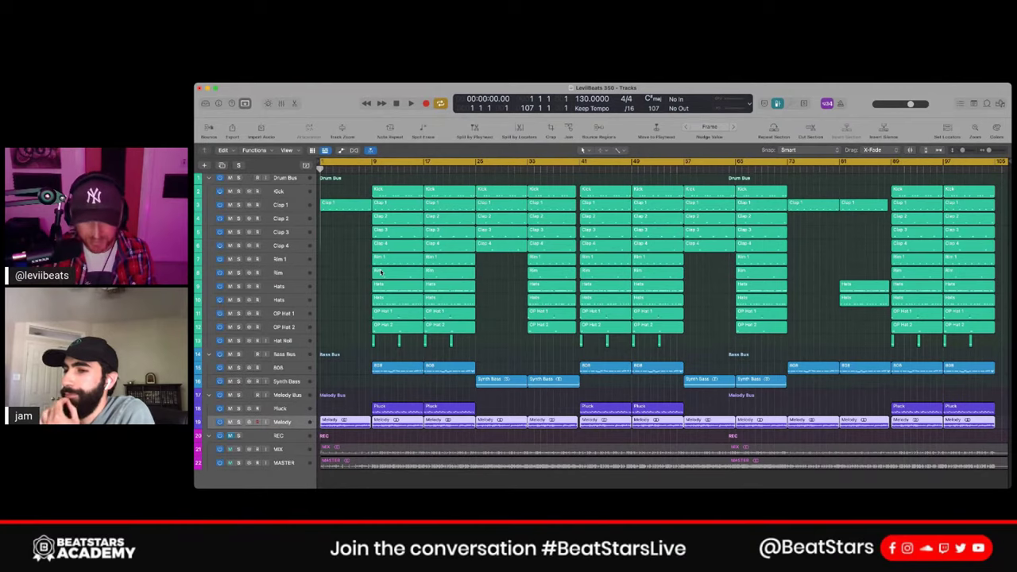
{"action": "key", "text": "x"}
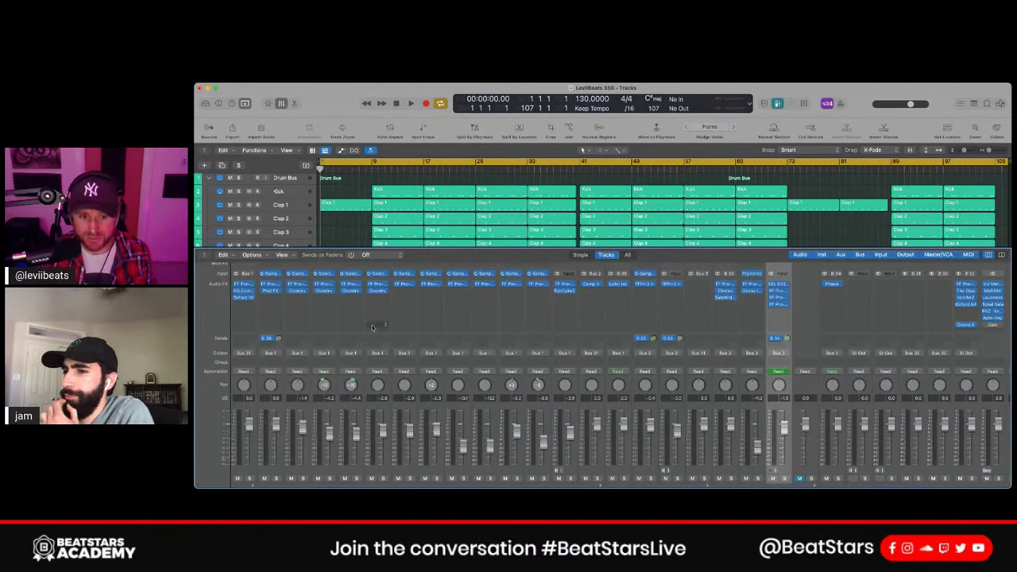
{"action": "scroll", "coordinate": [375, 325], "scroll_direction": "down", "scroll_amount": 1}
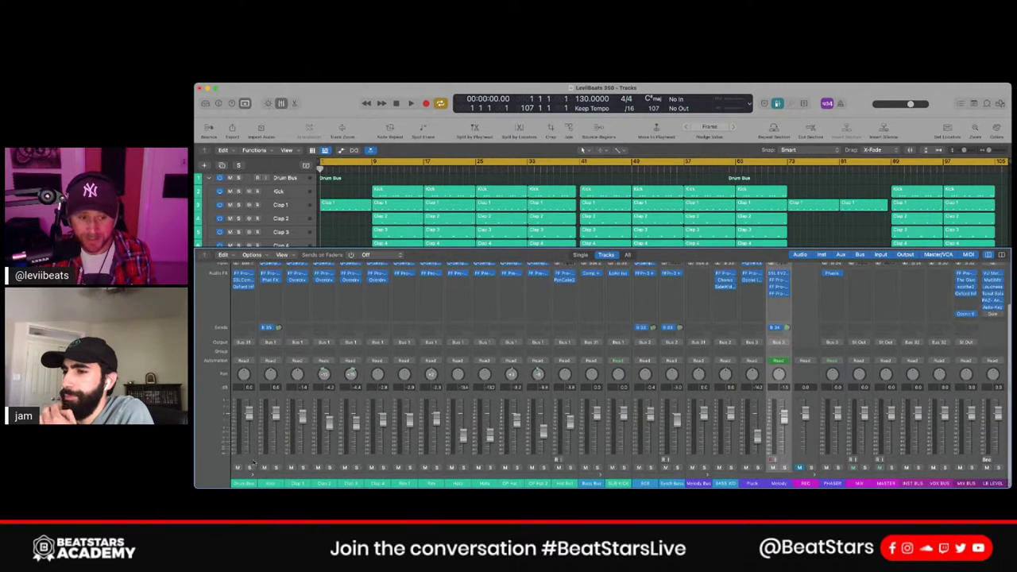
{"action": "left_click", "coordinate": [270, 461]}
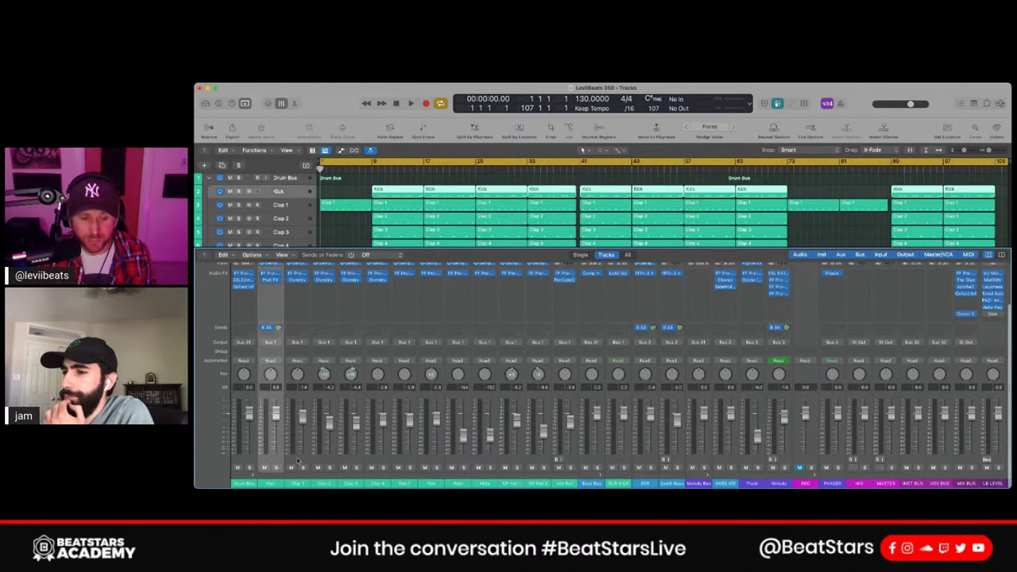
{"action": "left_click", "coordinate": [298, 461]}
{"action": "left_click", "coordinate": [325, 461]}
{"action": "left_click", "coordinate": [350, 463]}
{"action": "left_click", "coordinate": [377, 464]}
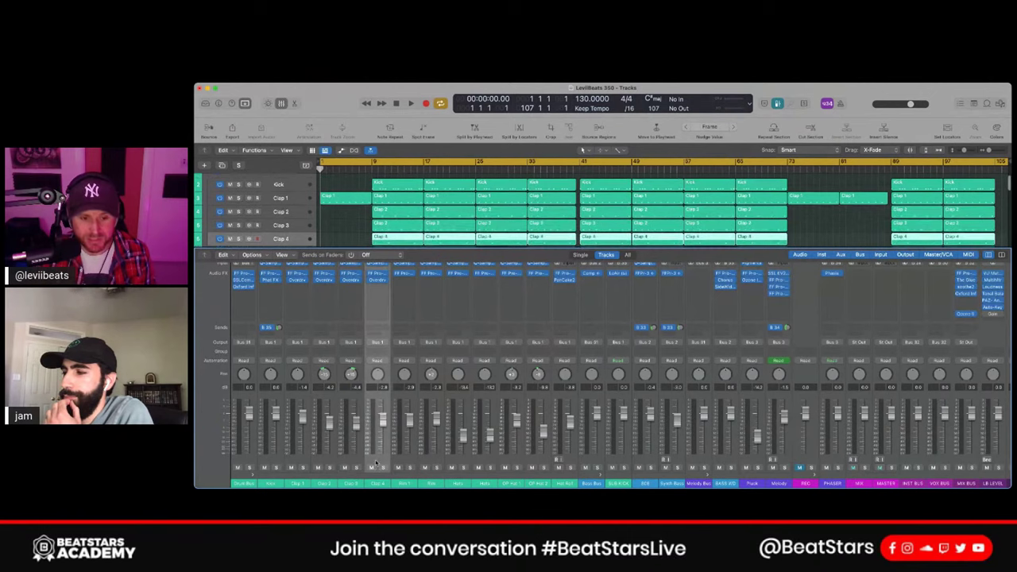
{"action": "left_click", "coordinate": [404, 464]}
{"action": "left_click", "coordinate": [431, 463]}
{"action": "left_click", "coordinate": [457, 464]}
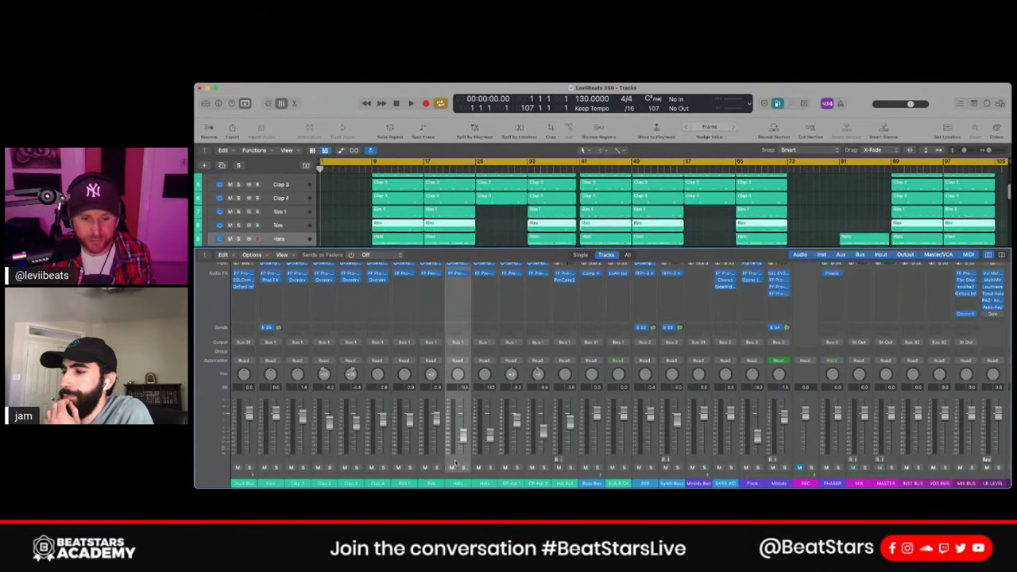
{"action": "left_click", "coordinate": [484, 464]}
{"action": "left_click", "coordinate": [510, 463]}
{"action": "left_click", "coordinate": [538, 462]}
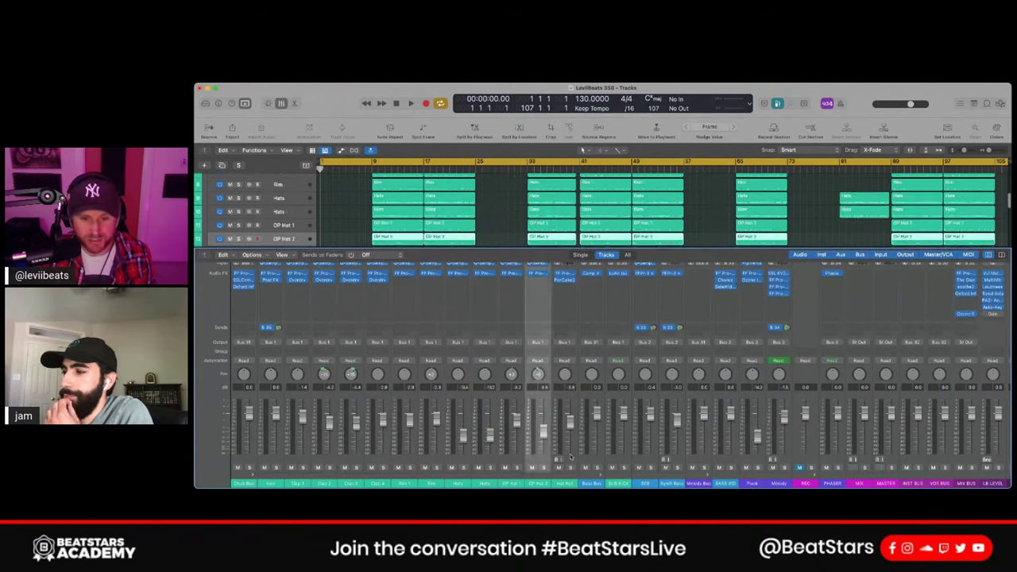
{"action": "left_click", "coordinate": [570, 458]}
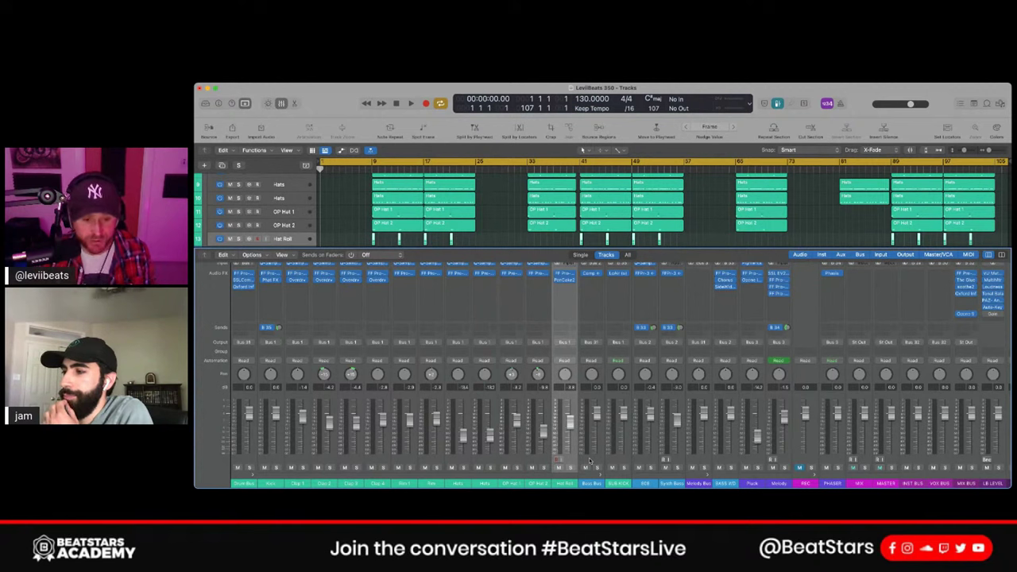
Step: Check the 808 channel strip, and return to the full arrangement with no regions selected
{"action": "left_click", "coordinate": [649, 461]}
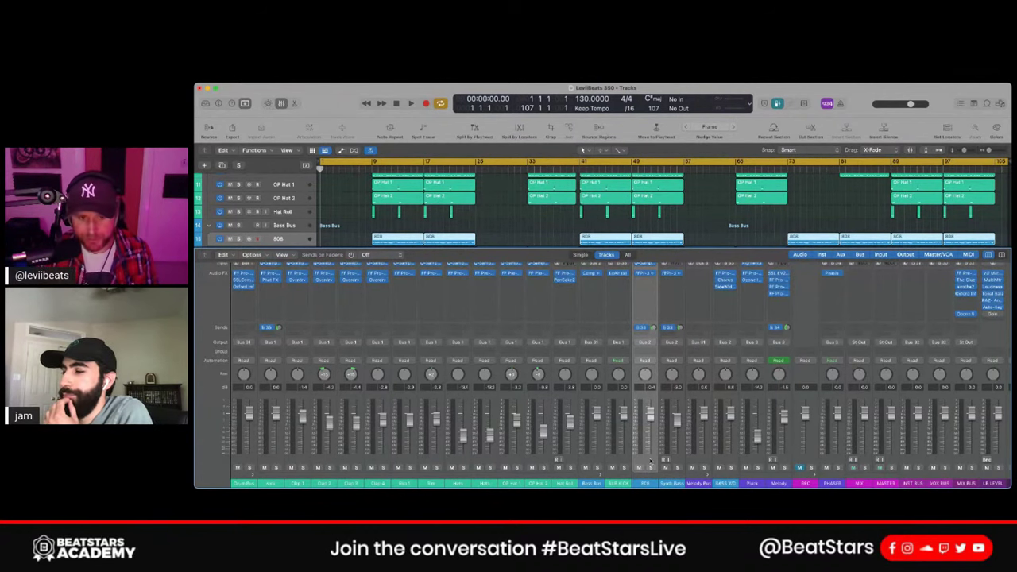
{"action": "key", "text": "x"}
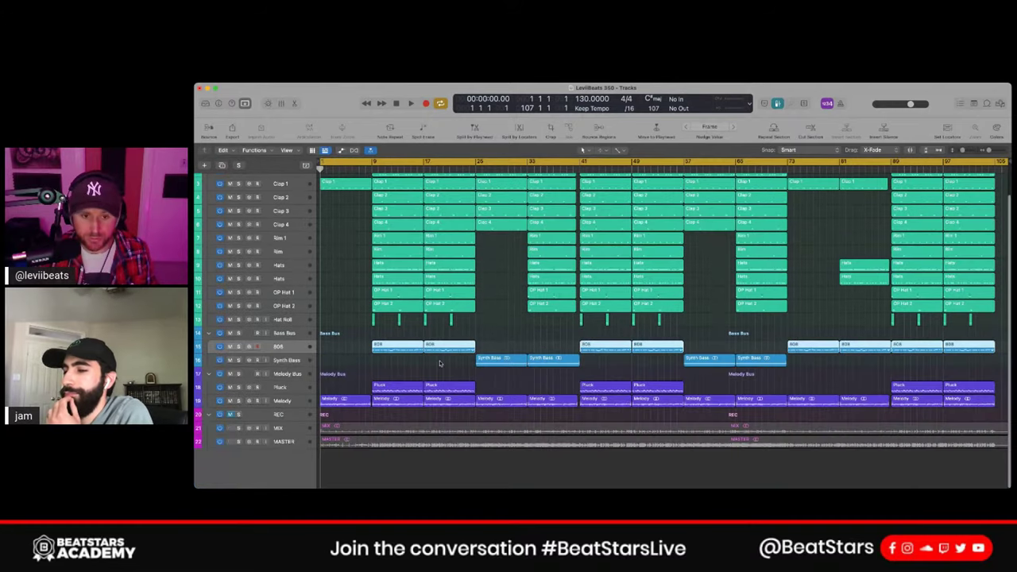
{"action": "left_click", "coordinate": [547, 336]}
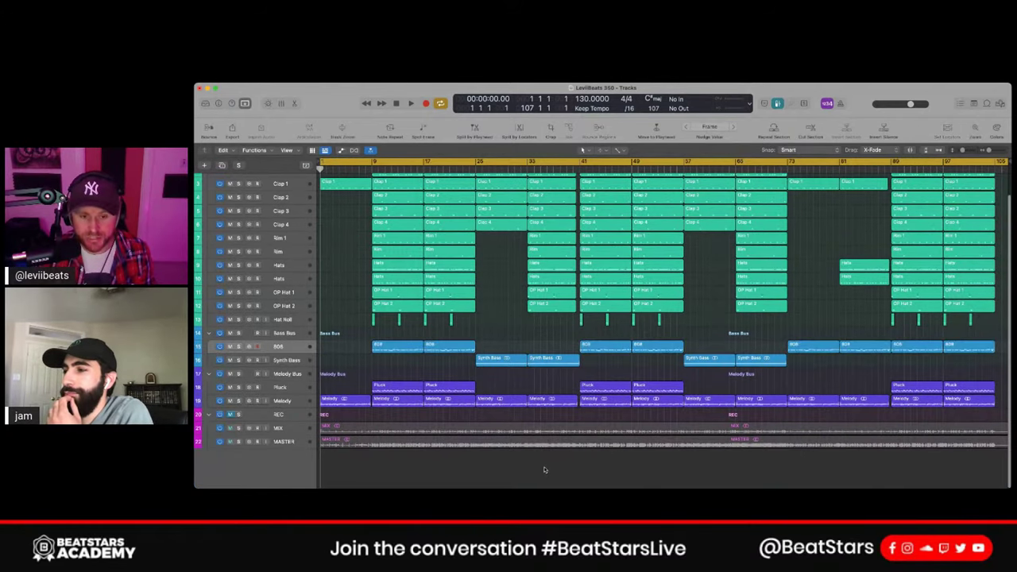
Step: Look over the full arrangement and examine the mixer's channel strips from the drums through to the Master
{"action": "scroll", "coordinate": [451, 319], "scroll_direction": "up", "scroll_amount": 3}
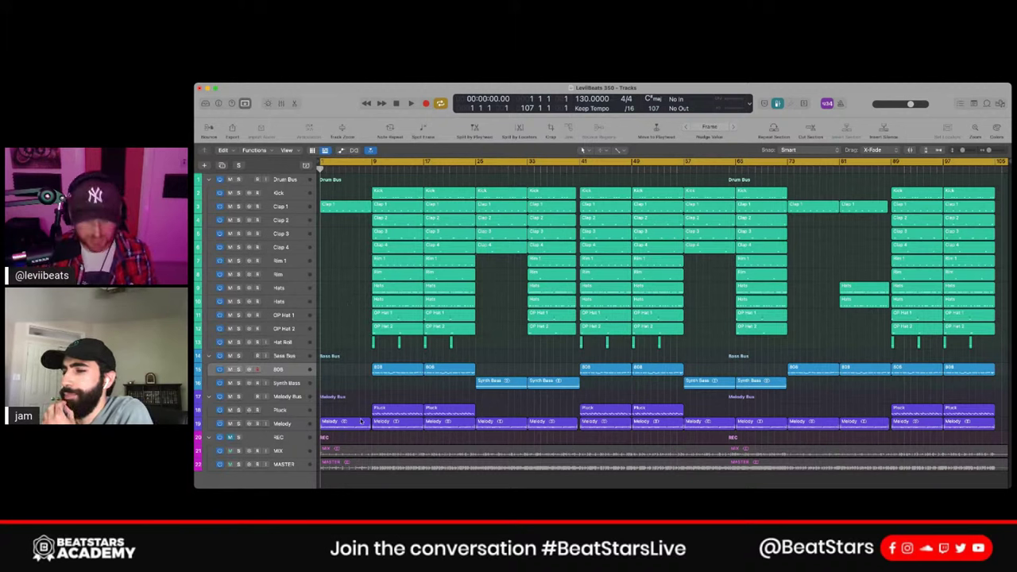
{"action": "key", "text": "x"}
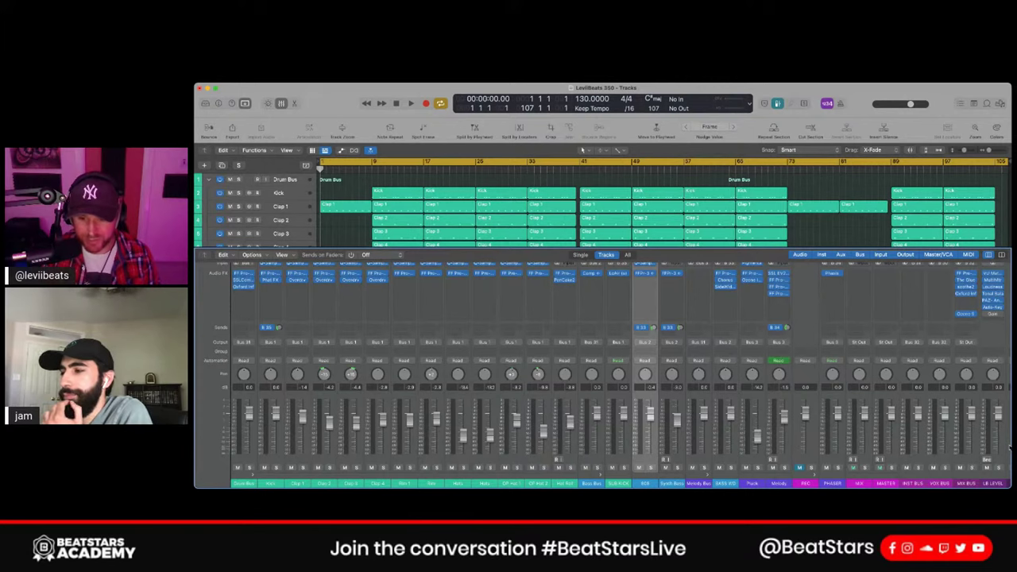
{"action": "key", "text": "x"}
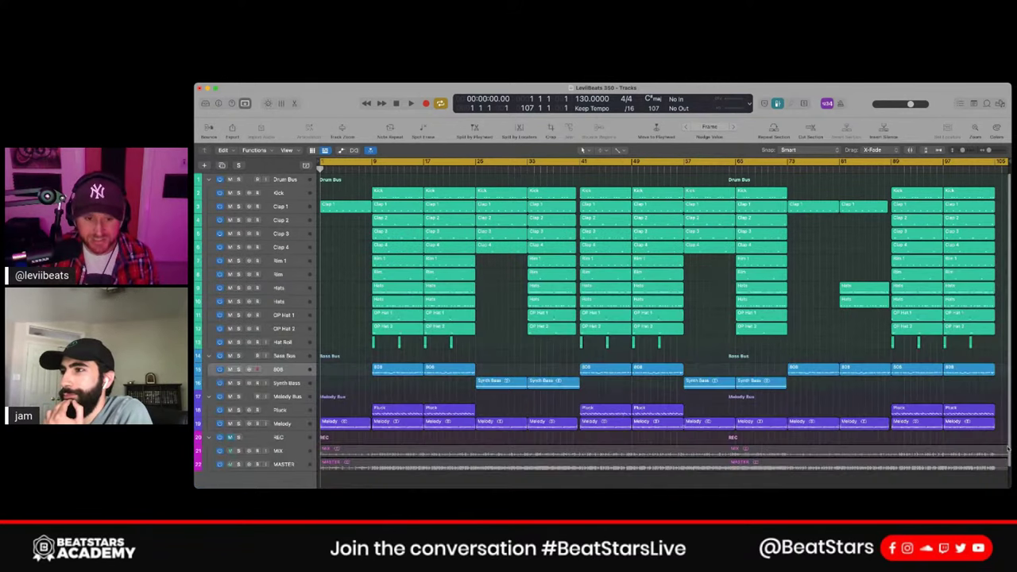
{"action": "scroll", "coordinate": [513, 367], "scroll_direction": "down", "scroll_amount": 3}
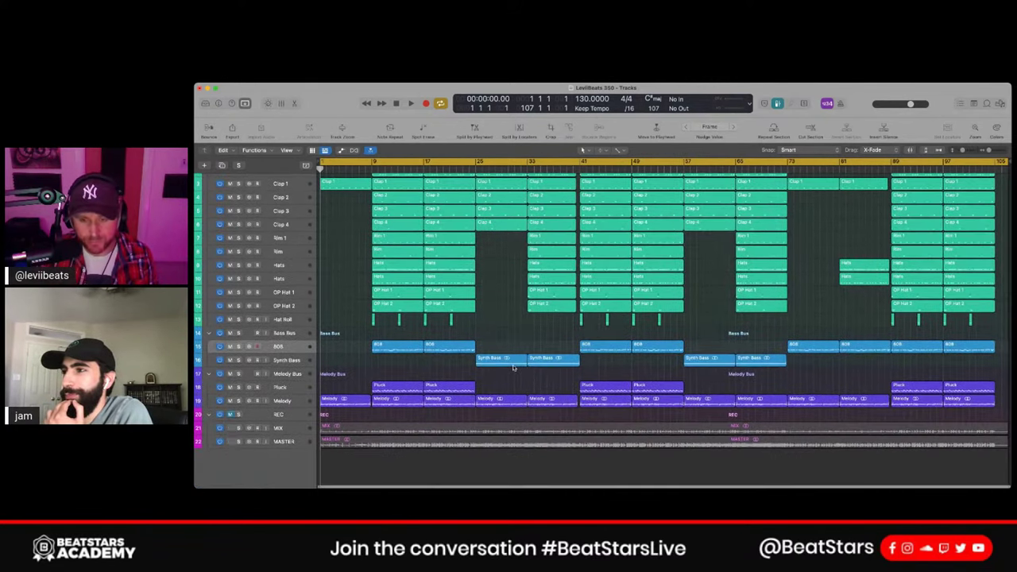
{"action": "scroll", "coordinate": [513, 367], "scroll_direction": "up", "scroll_amount": 1}
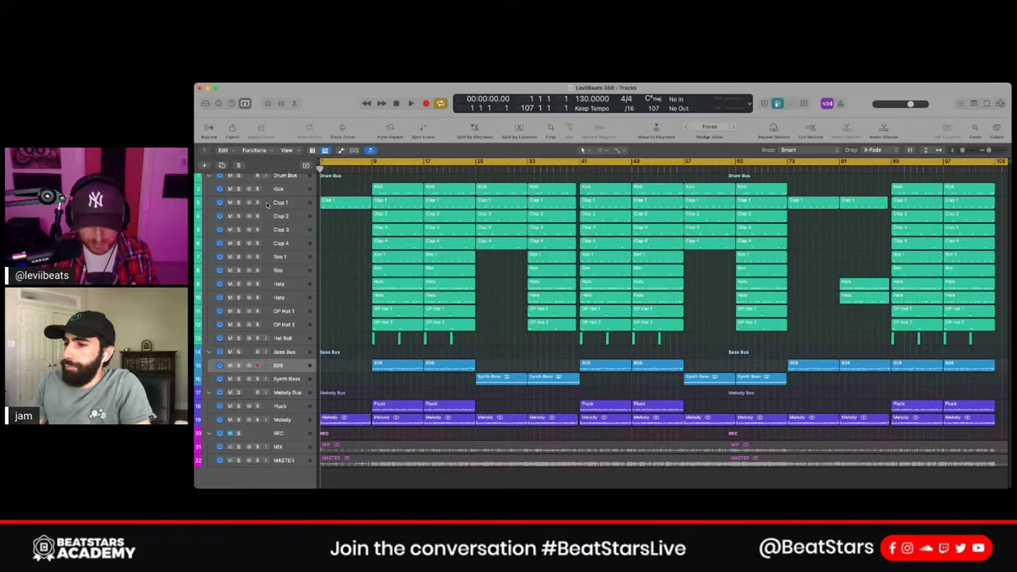
{"action": "key", "text": "x"}
{"action": "scroll", "coordinate": [970, 323], "scroll_direction": "right", "scroll_amount": 1}
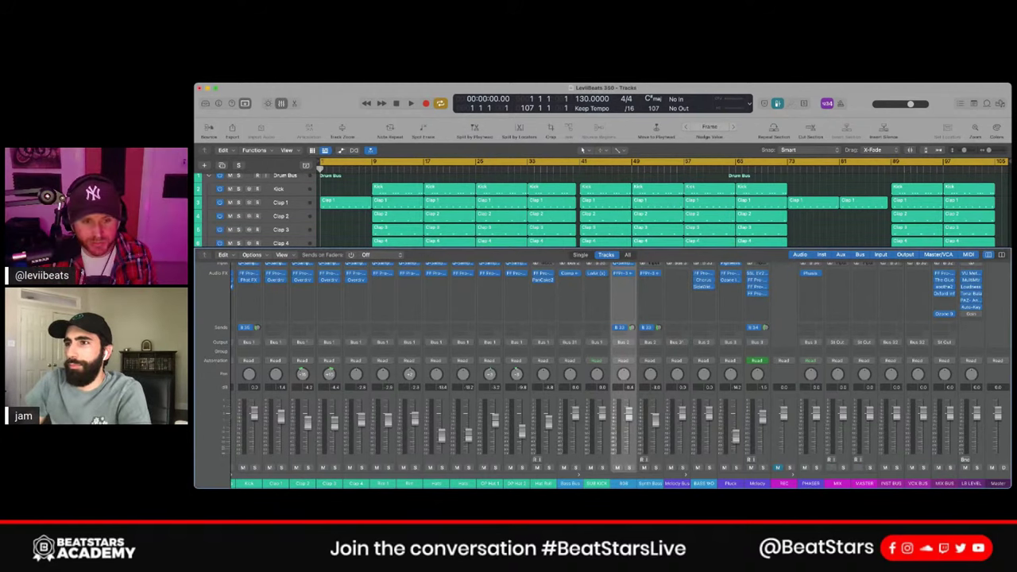
{"action": "key", "text": "x"}
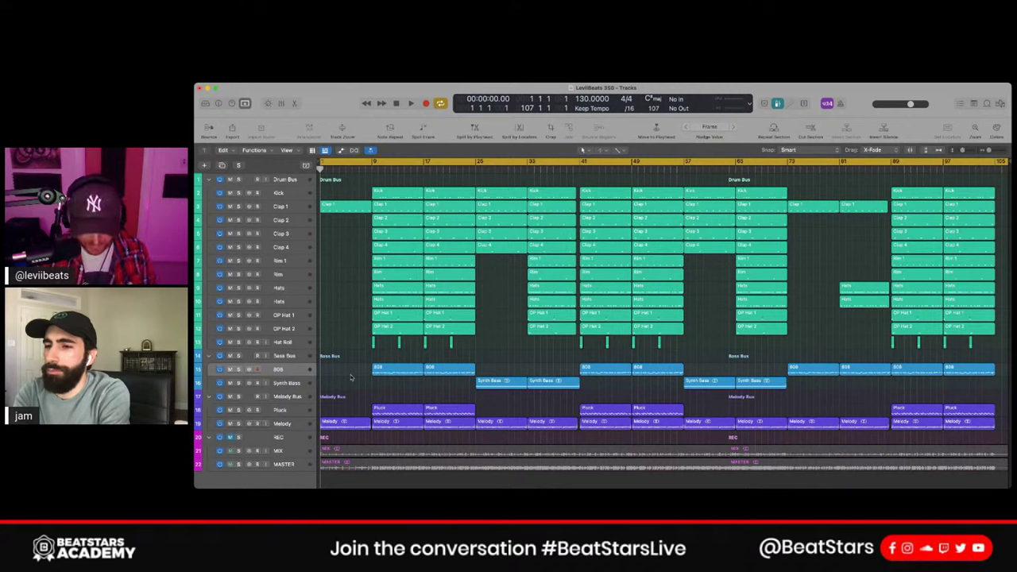
Step: Turn on track hiding, mute the 808 track, and mark it as hidden so it leaves the arrangement
{"action": "key", "text": "h"}
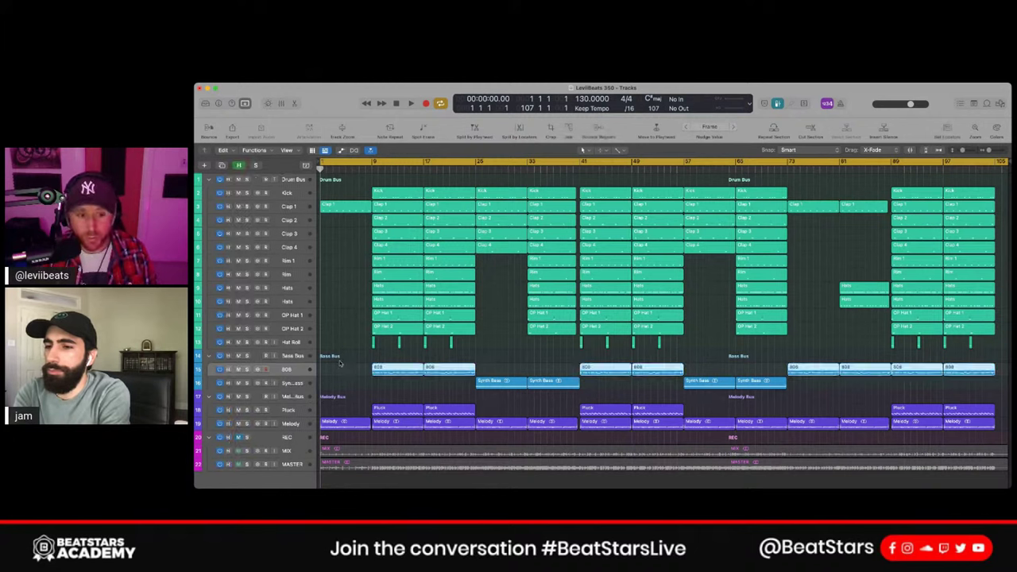
{"action": "left_click", "coordinate": [239, 370]}
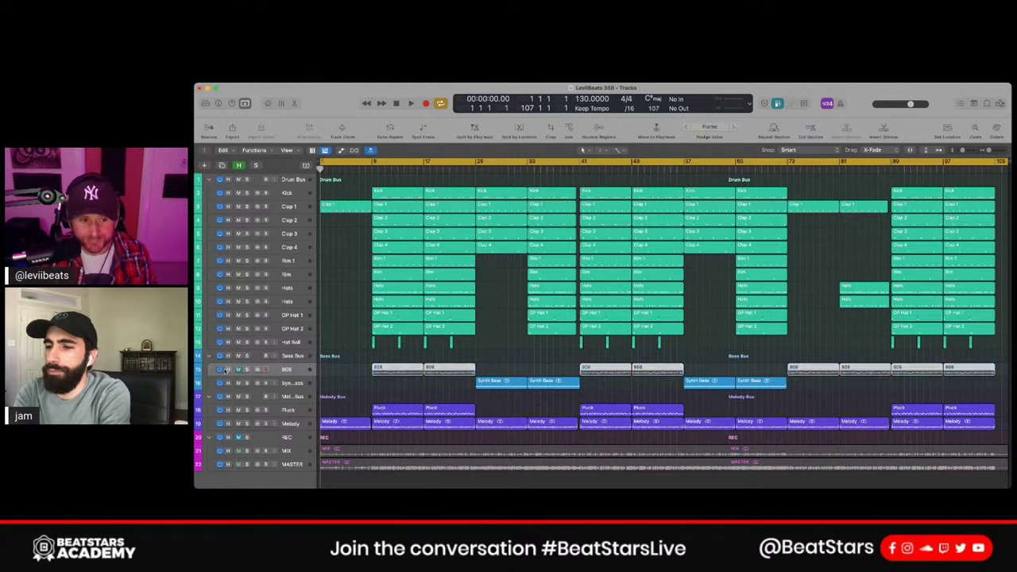
{"action": "left_click", "coordinate": [228, 370]}
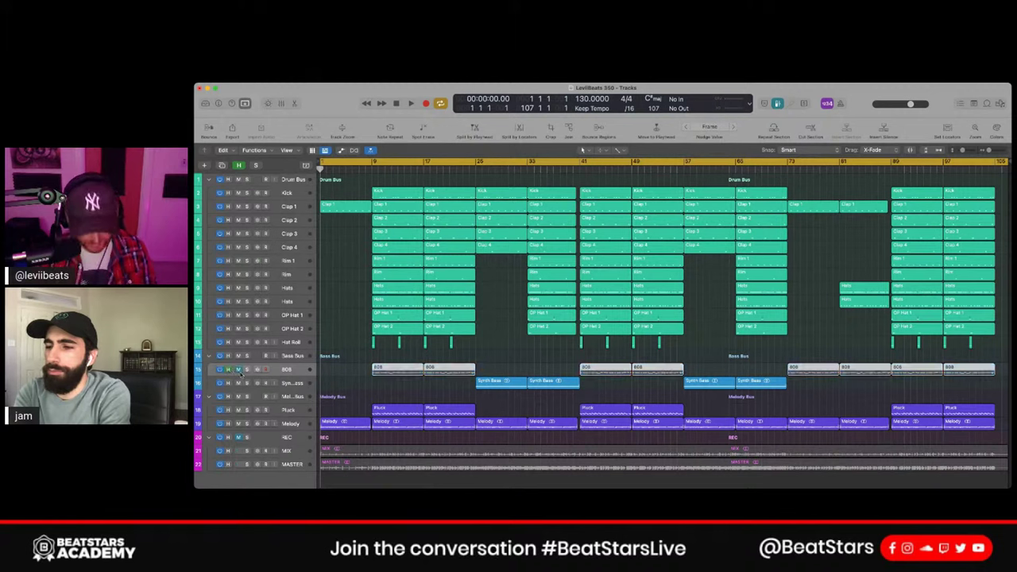
{"action": "key", "text": "h"}
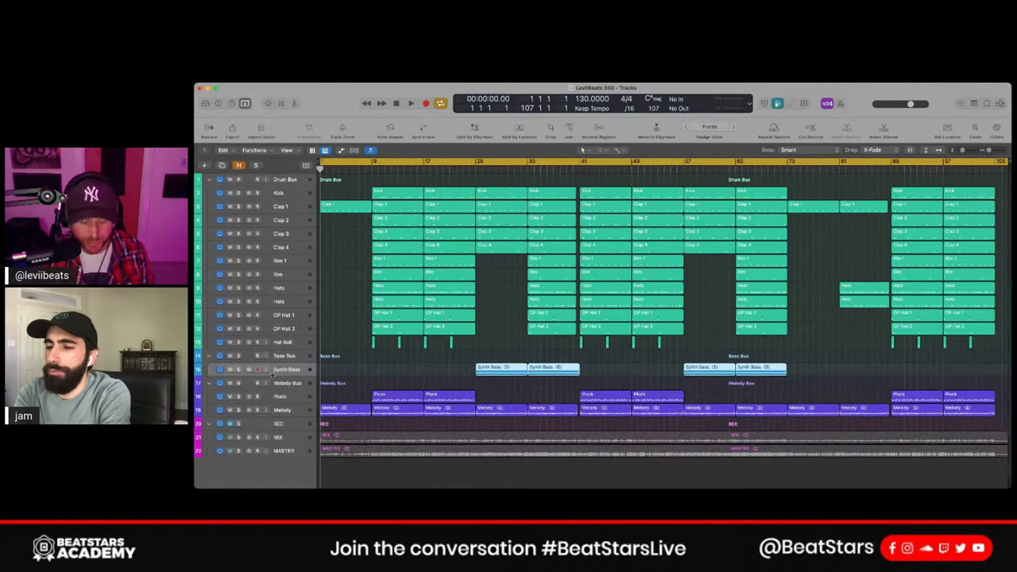
Step: Toggle the display of hidden tracks several times to compare the arrangement with and without the 808 track
{"action": "key", "text": "h"}
{"action": "key", "text": "h"}
{"action": "key", "text": "h"}
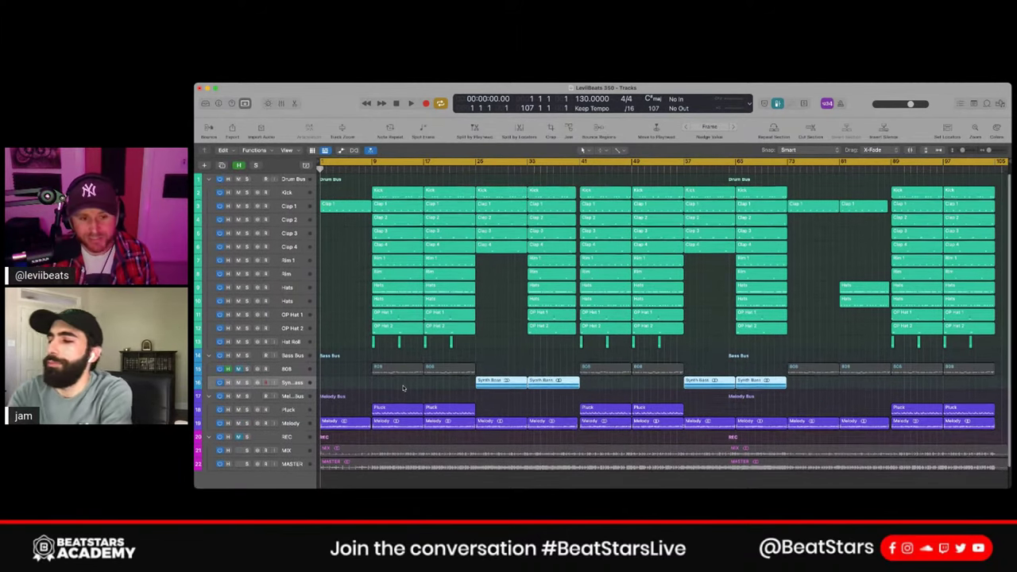
{"action": "key", "text": "h"}
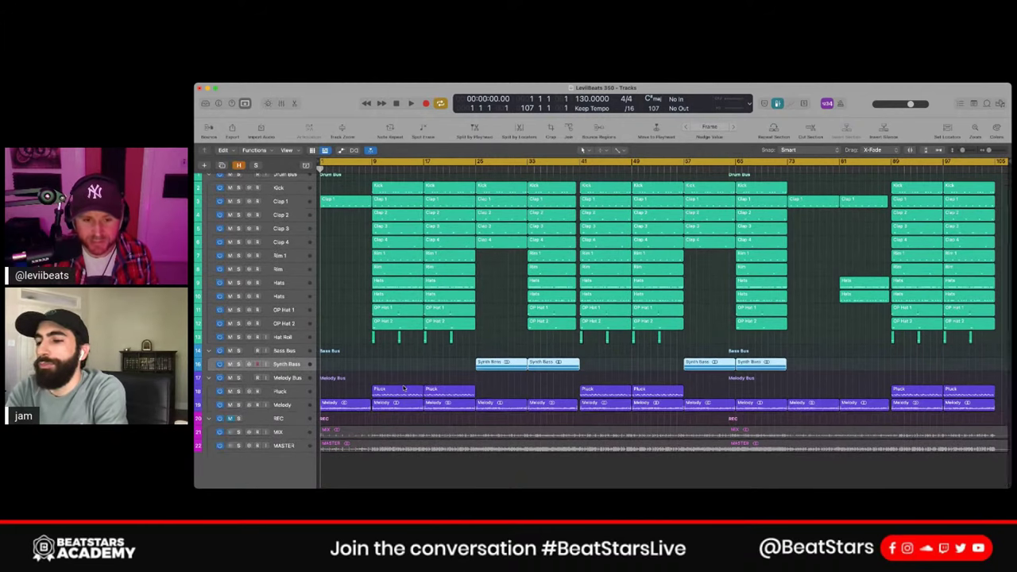
{"action": "key", "text": "h"}
{"action": "key", "text": "h"}
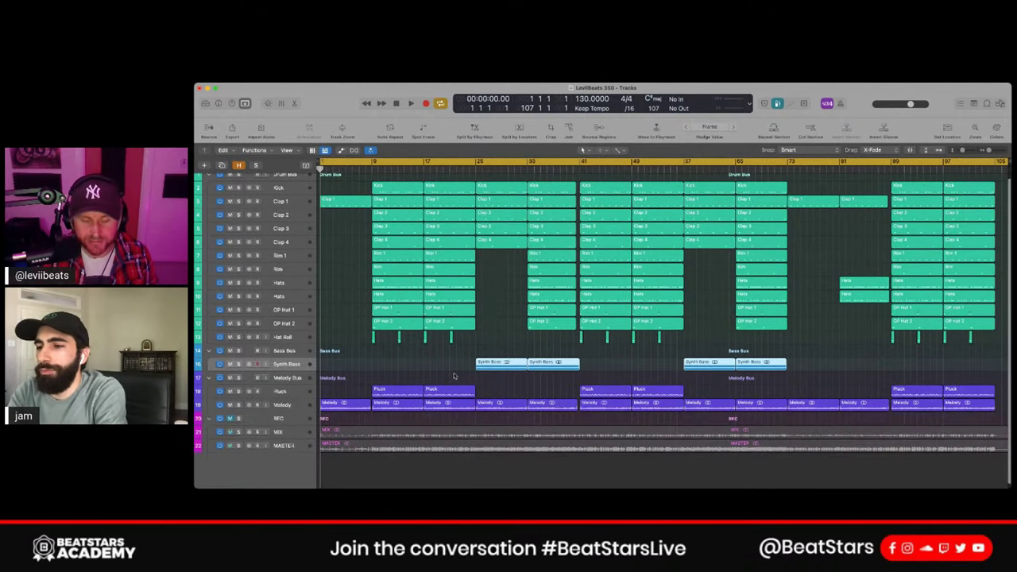
Step: Reveal the hidden tracks, unhide and unmute the 808 track, and deselect the Synth Bass regions
{"action": "key", "text": "h"}
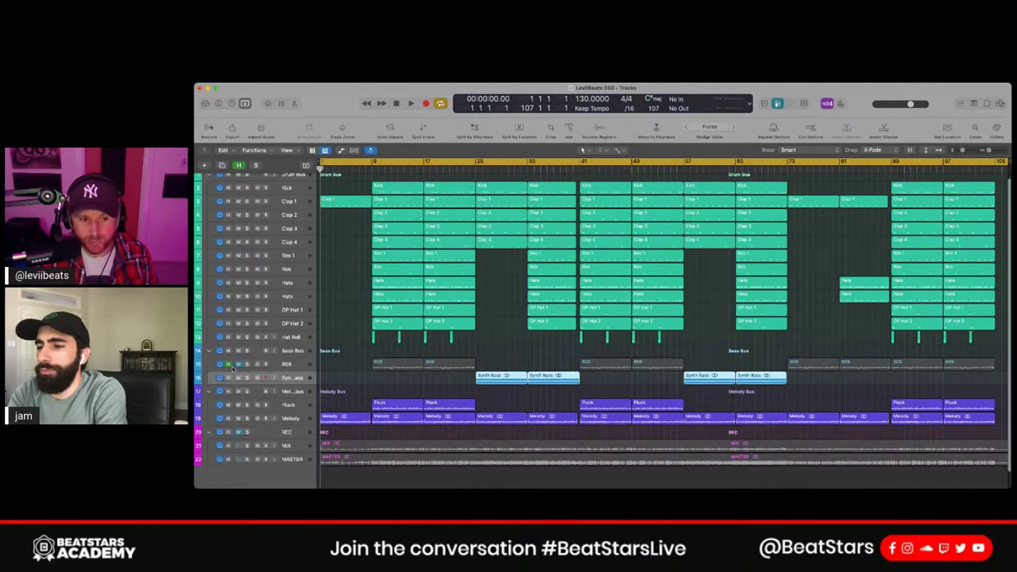
{"action": "left_click", "coordinate": [238, 364]}
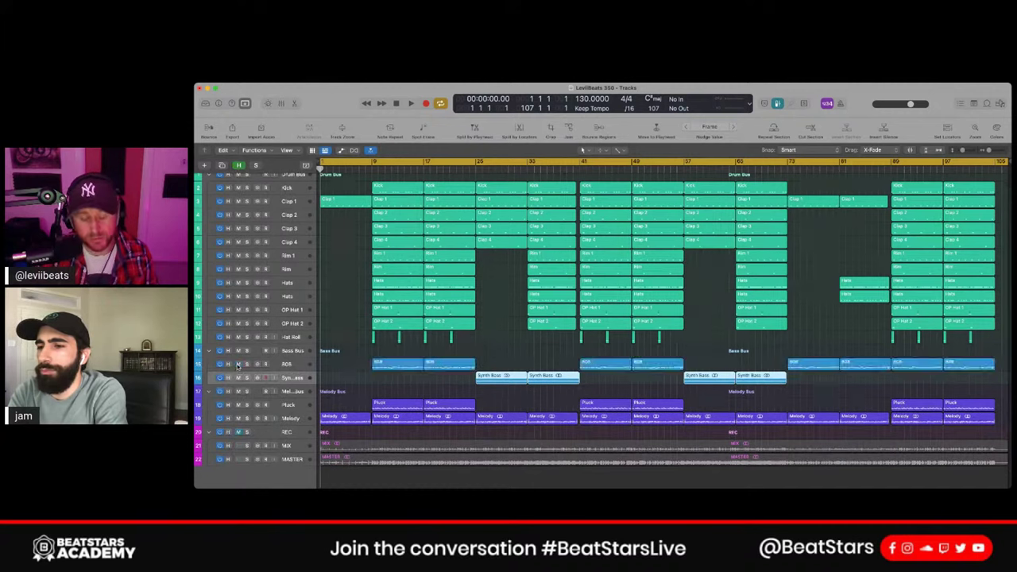
{"action": "left_click", "coordinate": [498, 402]}
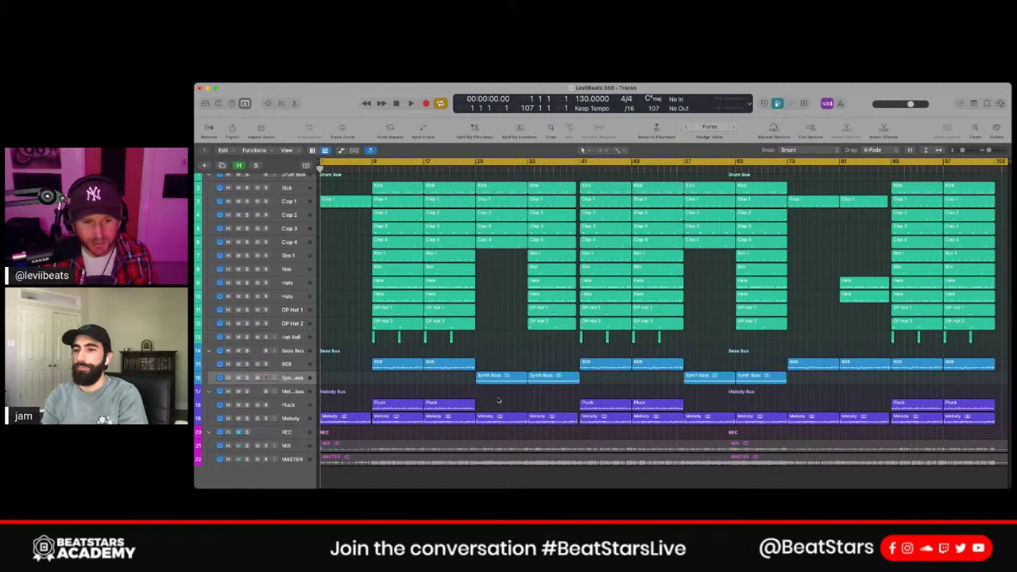
Step: Unmute the REC stack holding the MIX and MASTER tracks, and mute it again
{"action": "left_click", "coordinate": [239, 435]}
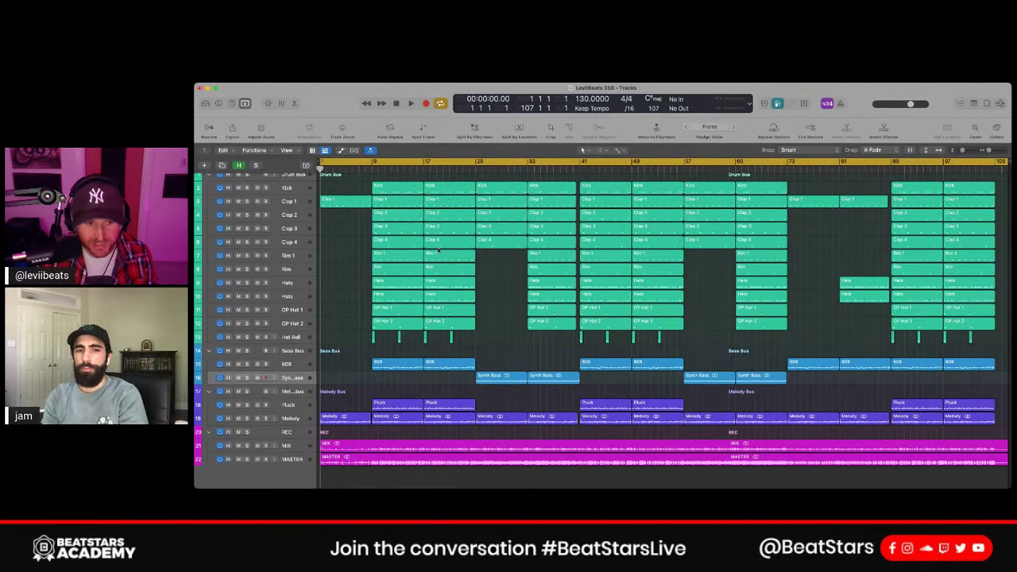
{"action": "scroll", "coordinate": [274, 205], "scroll_direction": "up", "scroll_amount": 1}
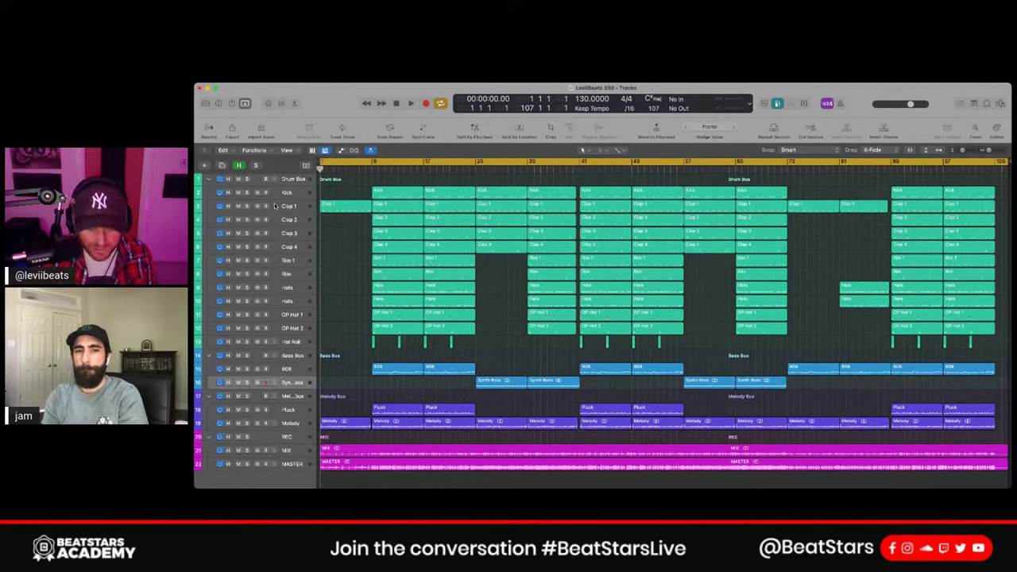
{"action": "left_click", "coordinate": [238, 437]}
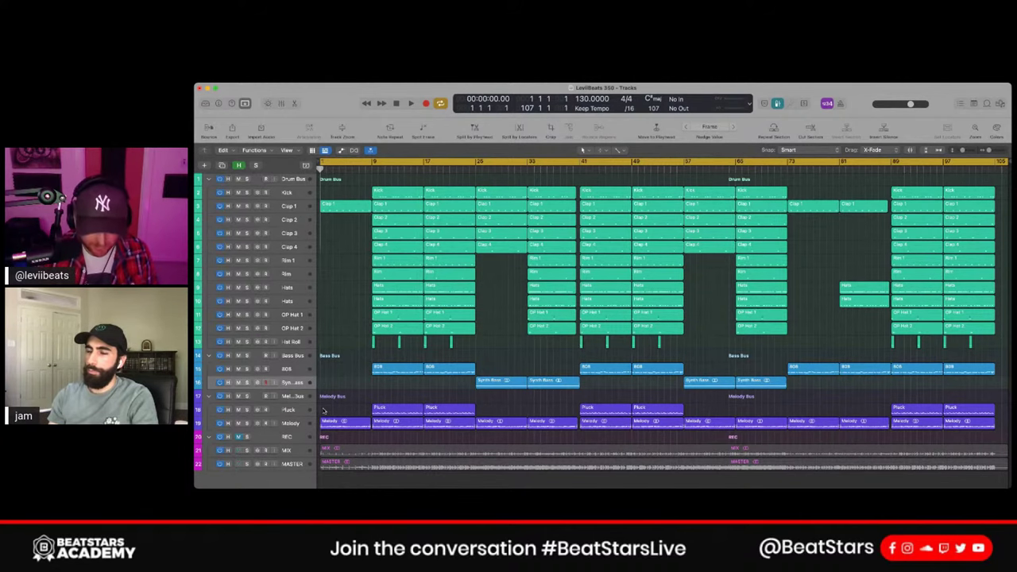
Step: Show the mixer and inspect the inserts, sends, outputs and levels of the drum, bass, melody and Master channel strips
{"action": "key", "text": "x"}
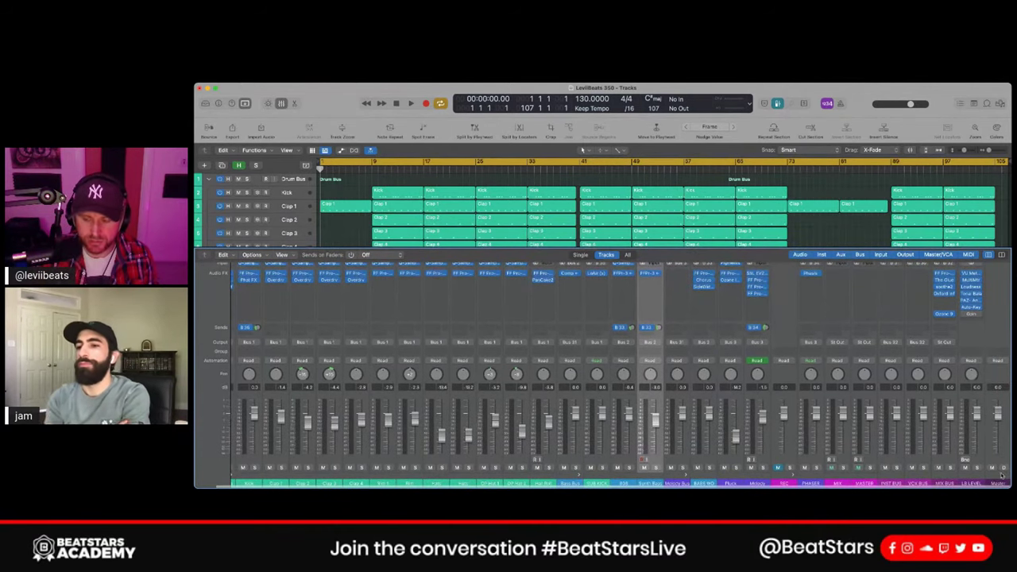
{"action": "left_click", "coordinate": [1003, 468]}
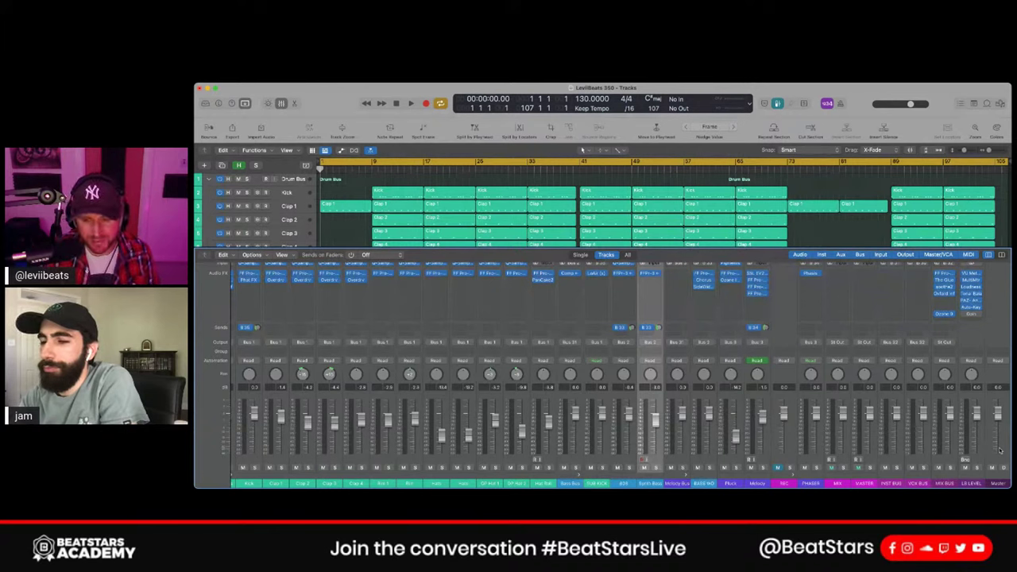
{"action": "scroll", "coordinate": [601, 369], "scroll_direction": "left", "scroll_amount": 2}
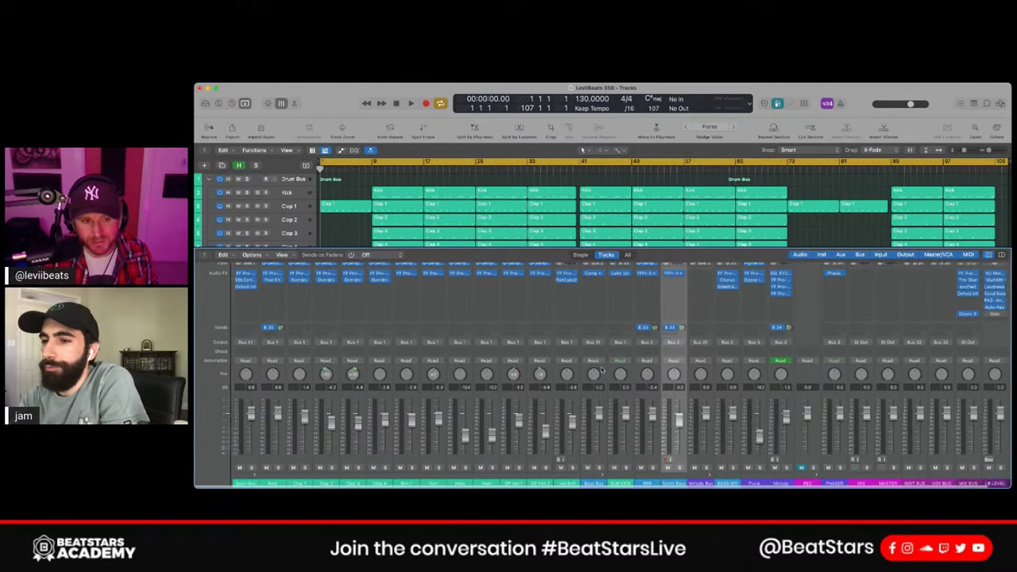
{"action": "scroll", "coordinate": [601, 370], "scroll_direction": "up", "scroll_amount": 3}
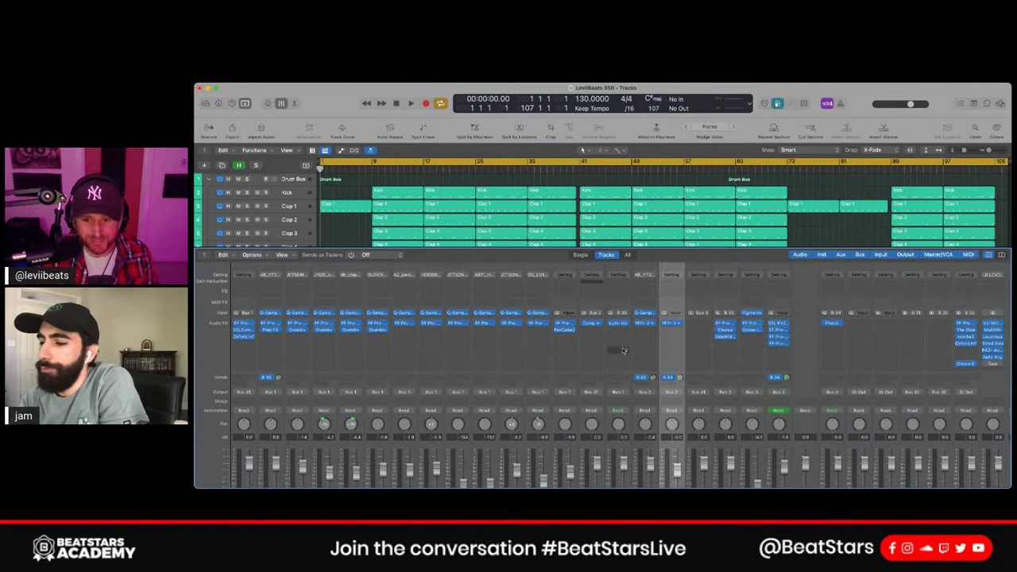
{"action": "scroll", "coordinate": [624, 350], "scroll_direction": "down", "scroll_amount": 3}
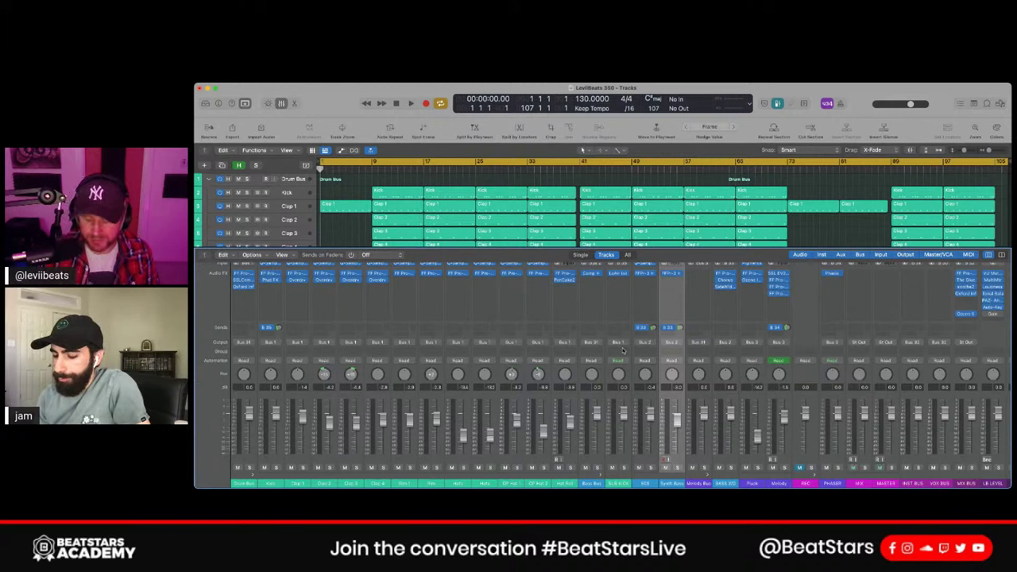
{"action": "left_click", "coordinate": [405, 274]}
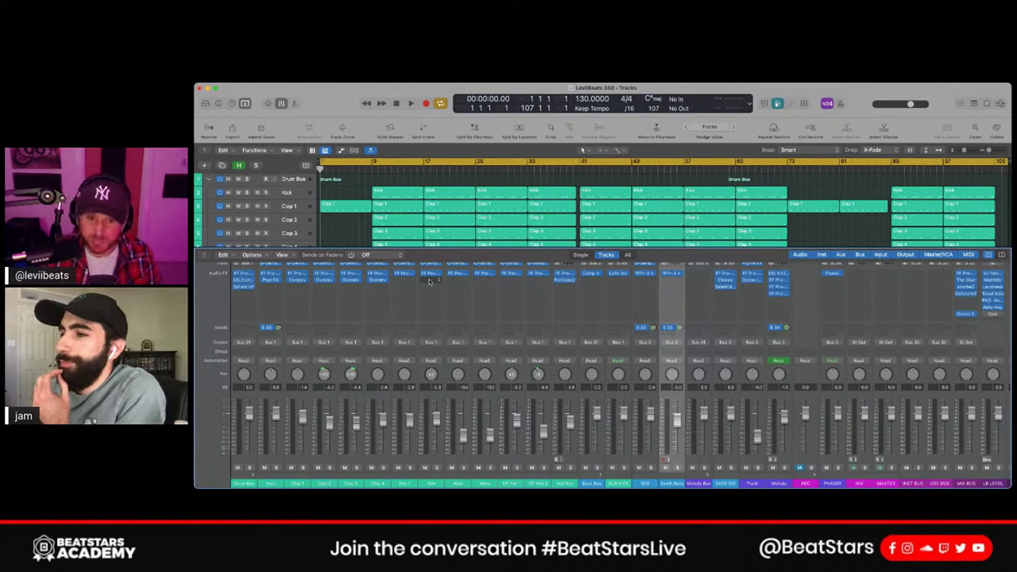
{"action": "mouse_move", "coordinate": [429, 274]}
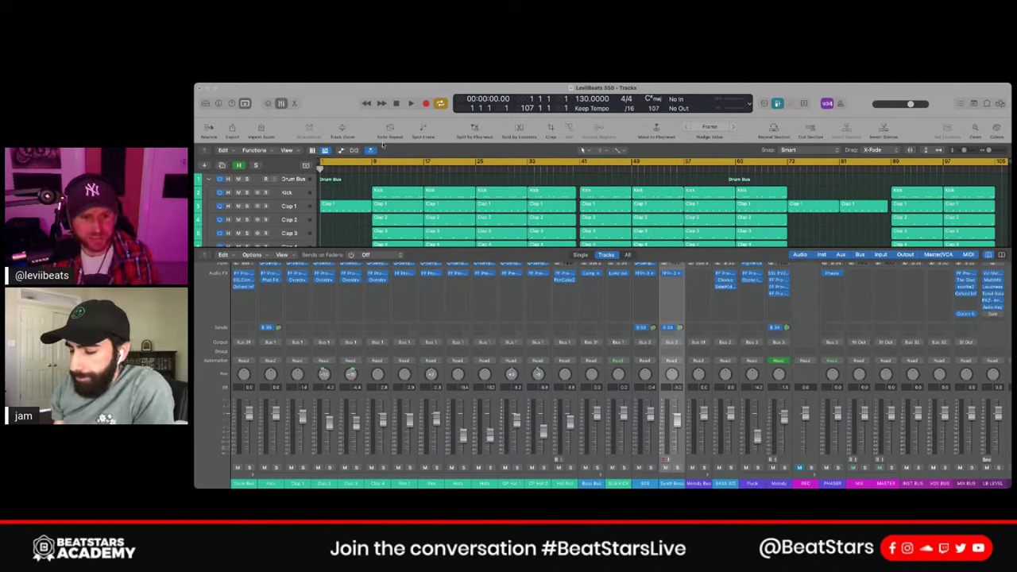
Step: Play the beat from bar 9 while watching the mixer's level meters, stop playback, and return to the full arrangement
{"action": "left_click", "coordinate": [369, 174]}
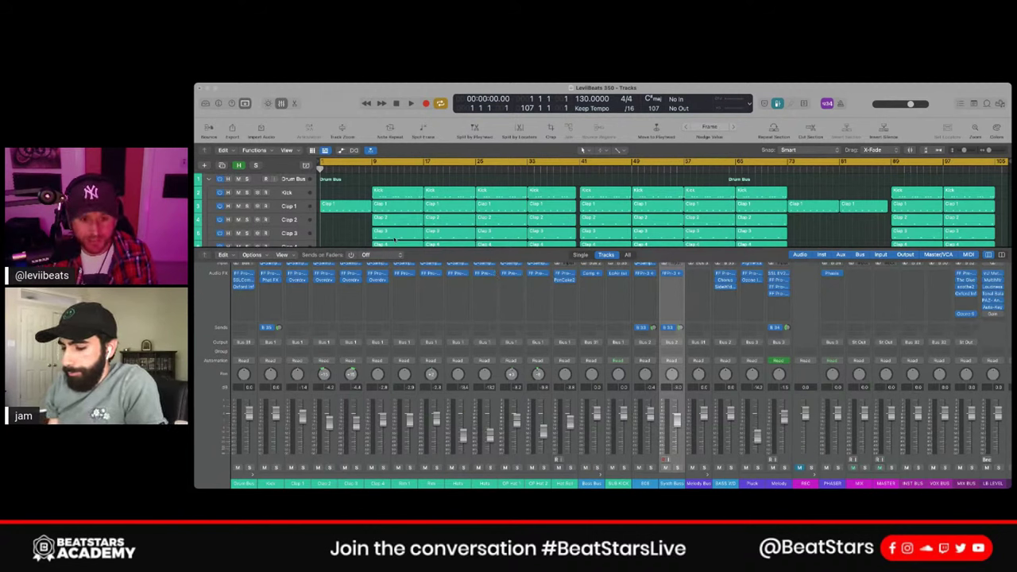
{"action": "key", "text": "space"}
{"action": "left_click", "coordinate": [371, 166]}
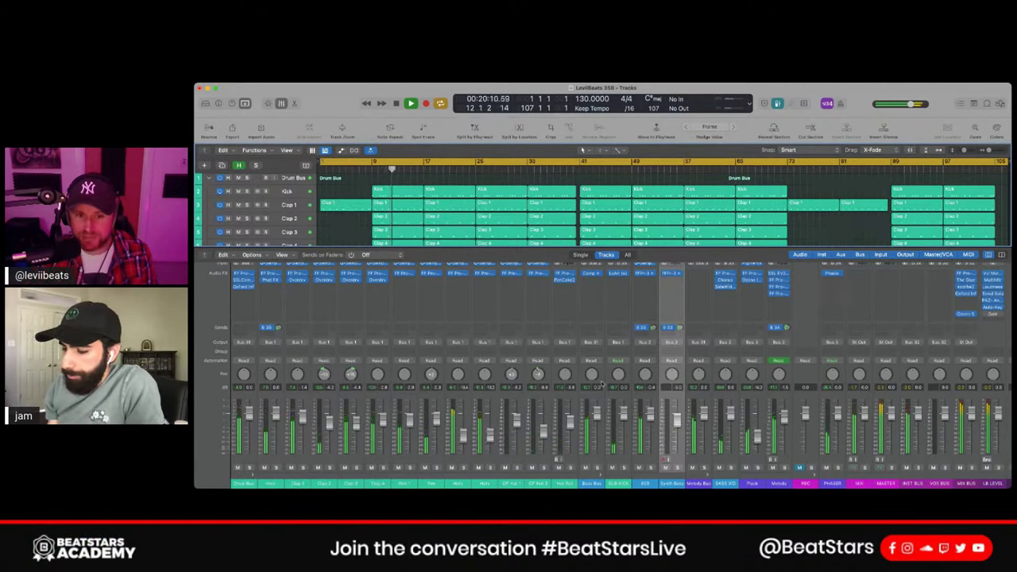
{"action": "key", "text": "space"}
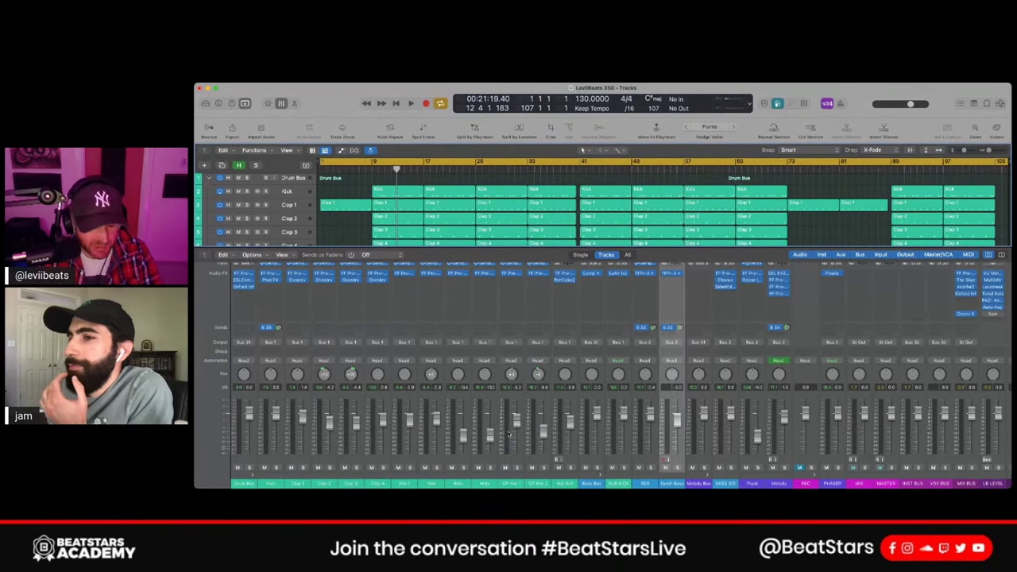
{"action": "key", "text": "x"}
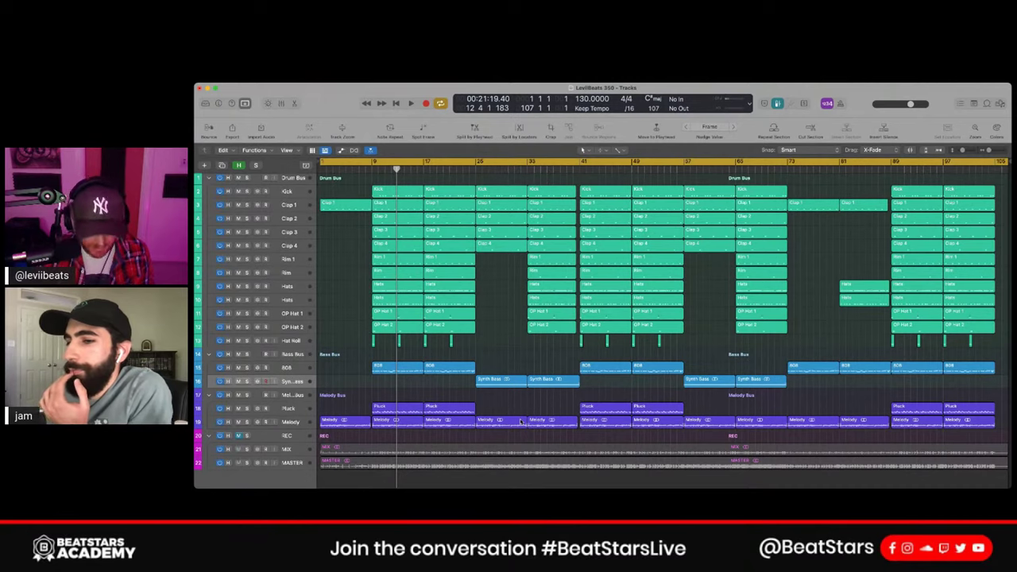
Step: Show the mixer again and briefly replay the beat from bar 9 to check the channel levels
{"action": "key", "text": "x"}
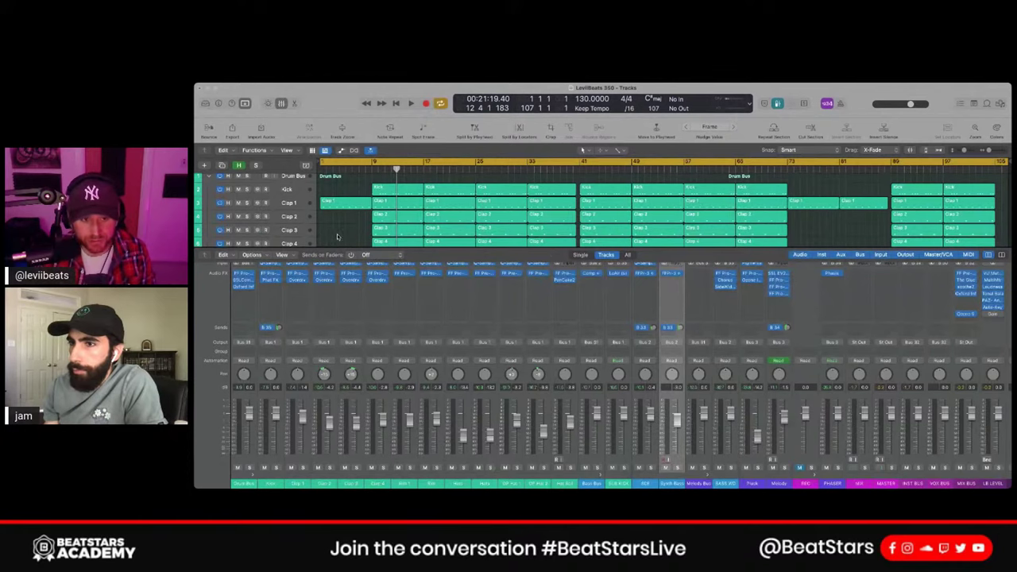
{"action": "key", "text": "space"}
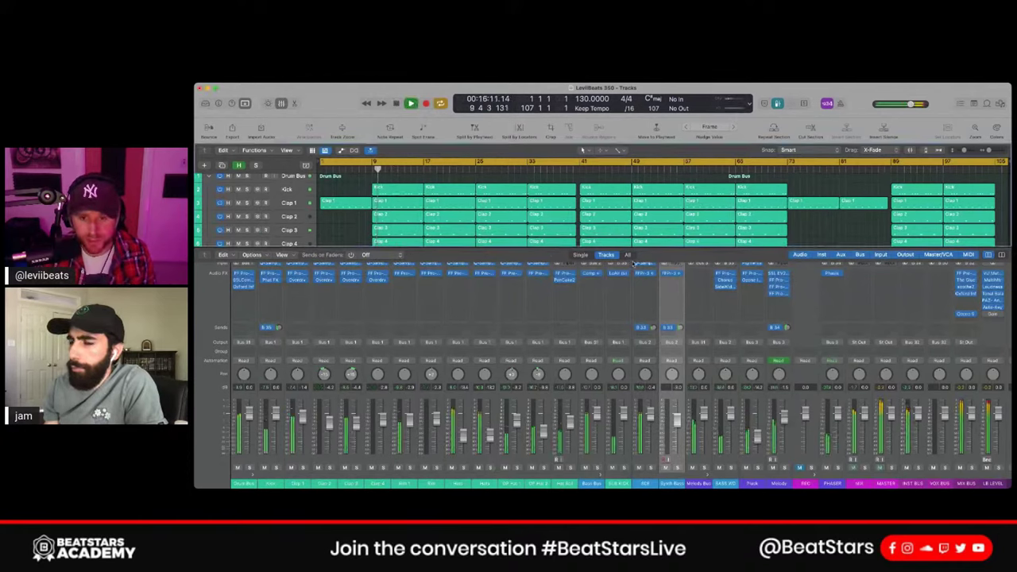
{"action": "key", "text": "space"}
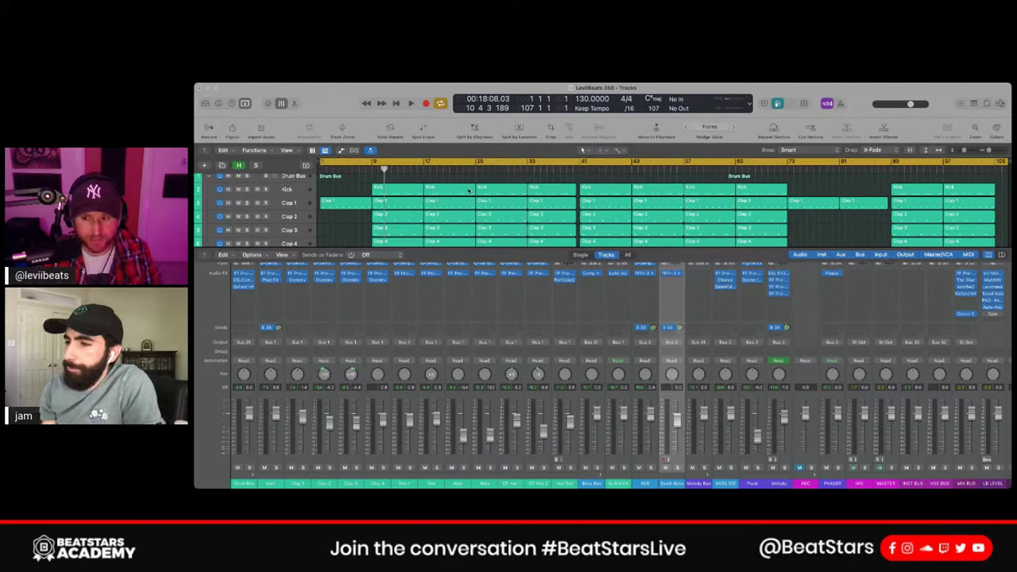
Step: Place the playhead at bar 9, play the section once more with the meters showing, and return to the arrangement's lower tracks
{"action": "left_click", "coordinate": [919, 256]}
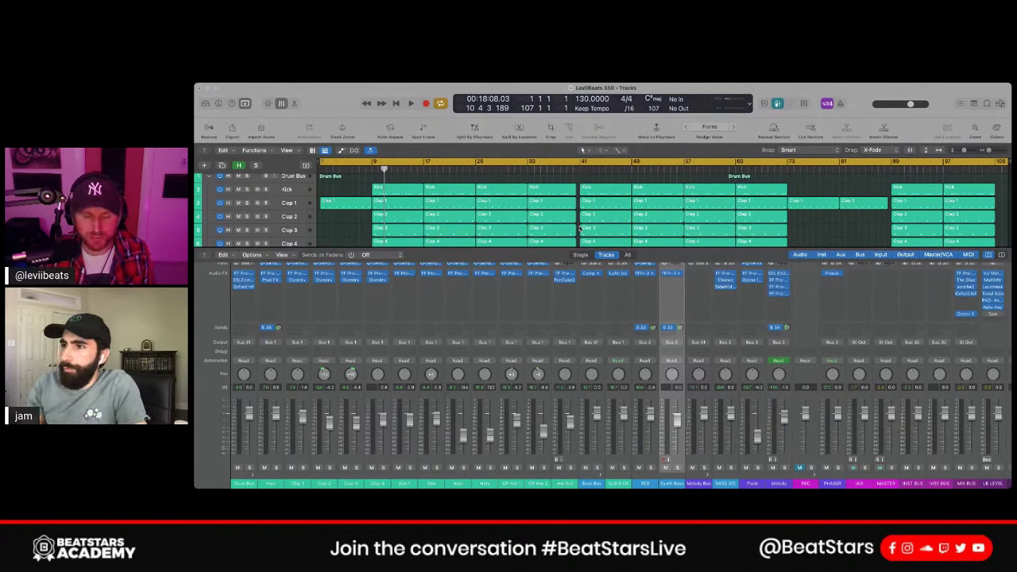
{"action": "left_click", "coordinate": [371, 169]}
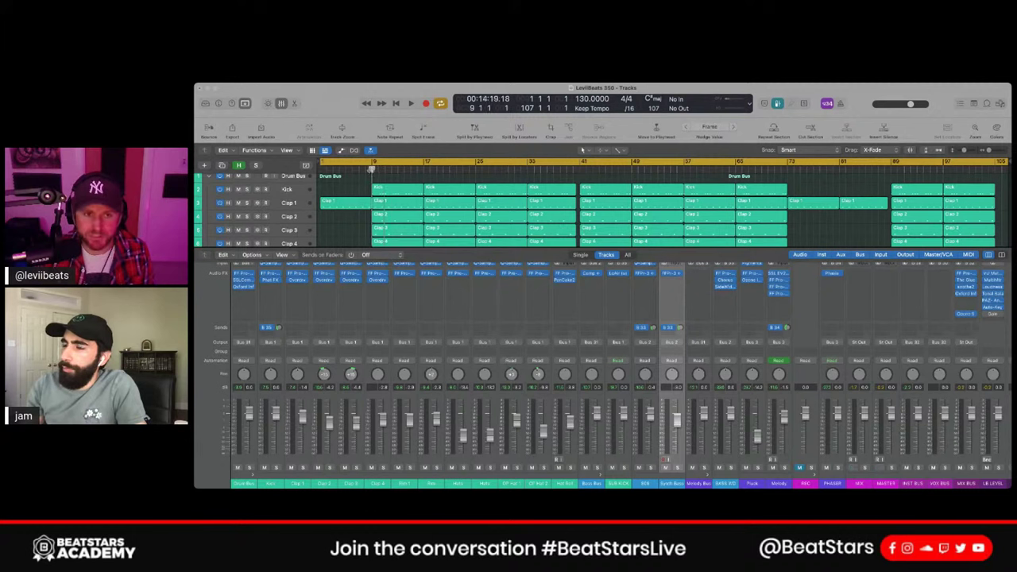
{"action": "key", "text": "space"}
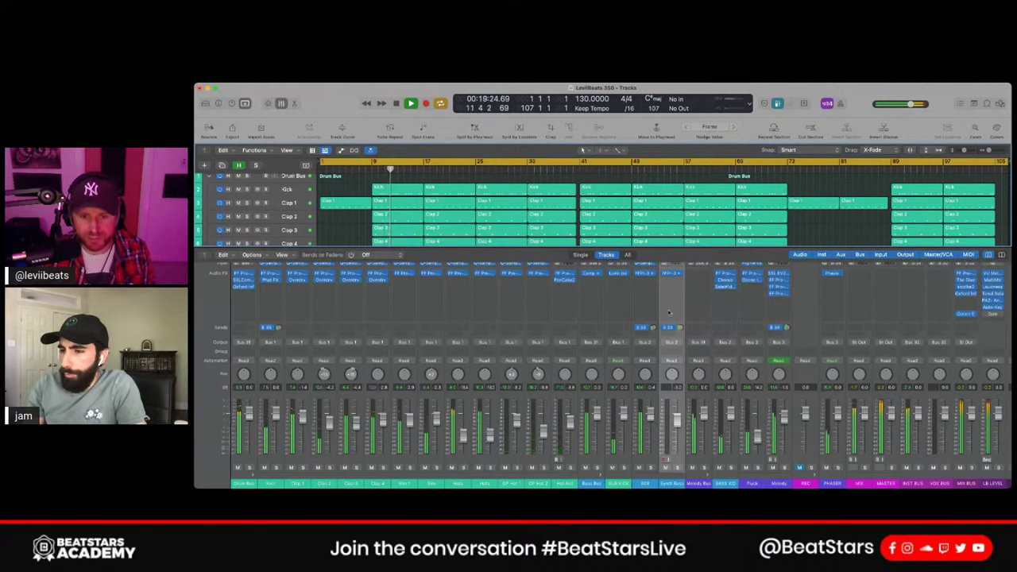
{"action": "key", "text": "space"}
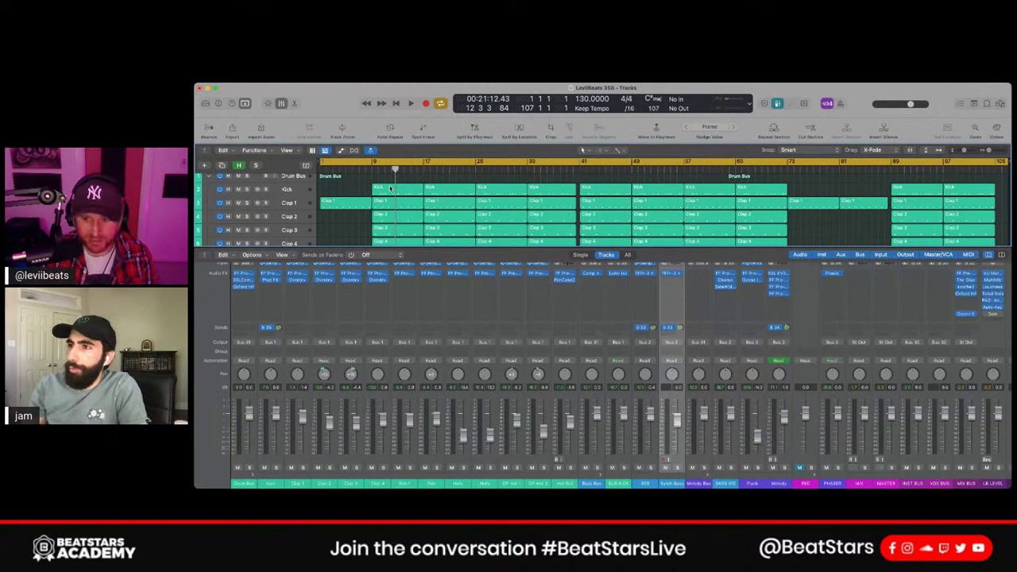
{"action": "key", "text": "x"}
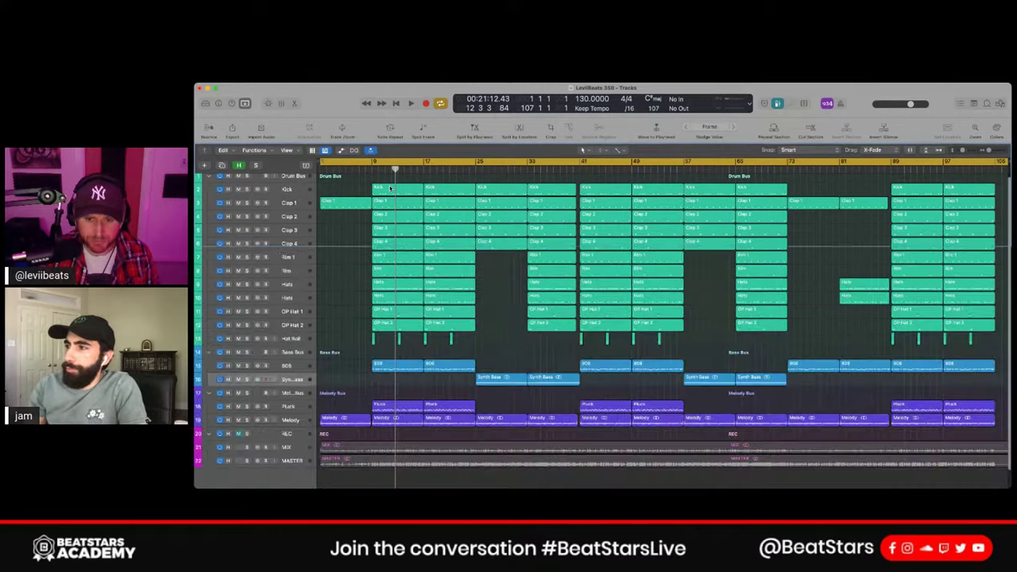
{"action": "scroll", "coordinate": [472, 413], "scroll_direction": "down", "scroll_amount": 2}
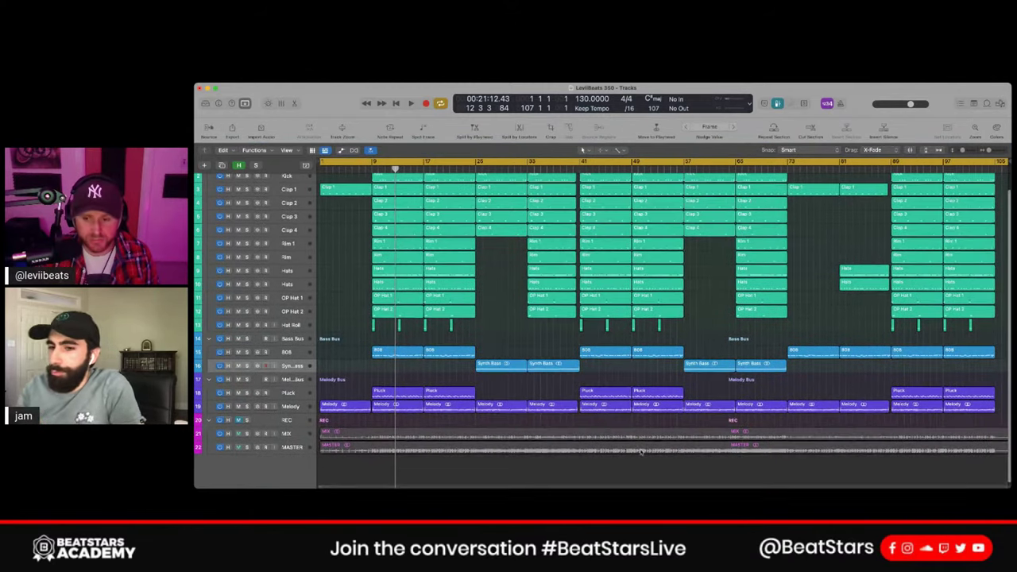